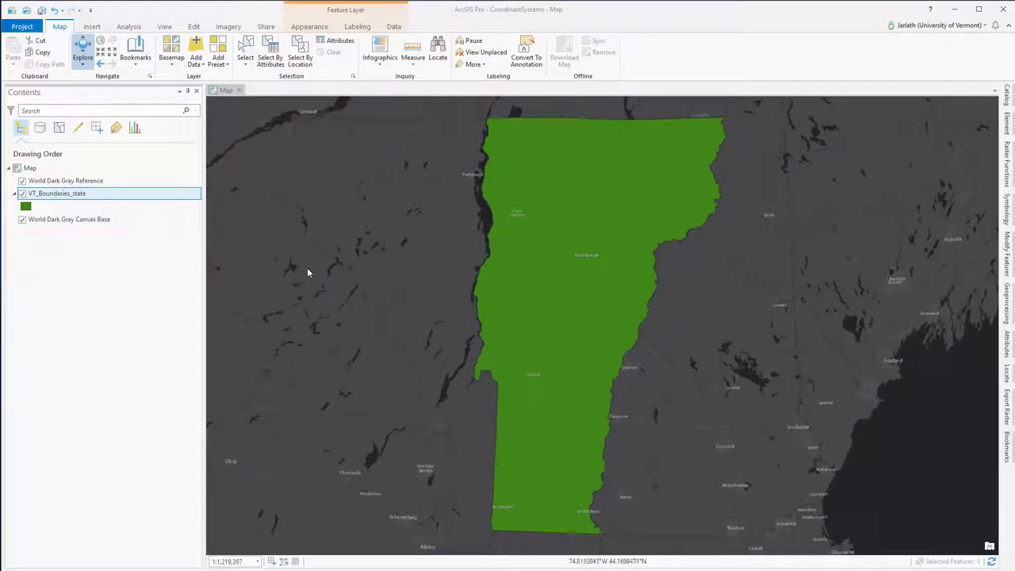
Toggle VT_Boundaries_state off and on, then review the map's coordinate system in Map Properties.
{"action": "left_click", "coordinate": [22, 194]}
{"action": "left_click", "coordinate": [22, 194]}
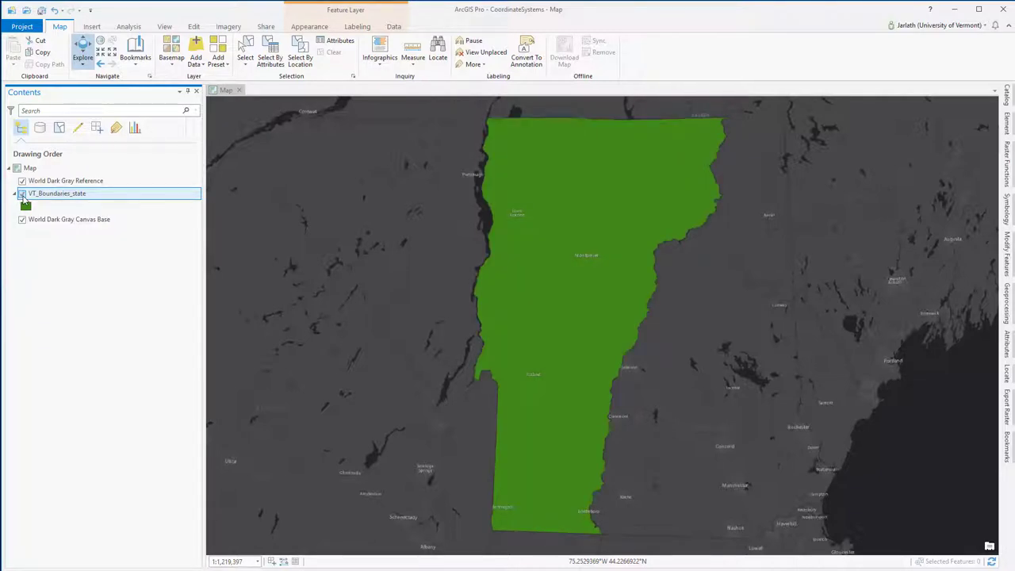
{"action": "left_click", "coordinate": [25, 168]}
{"action": "right_click", "coordinate": [25, 168]}
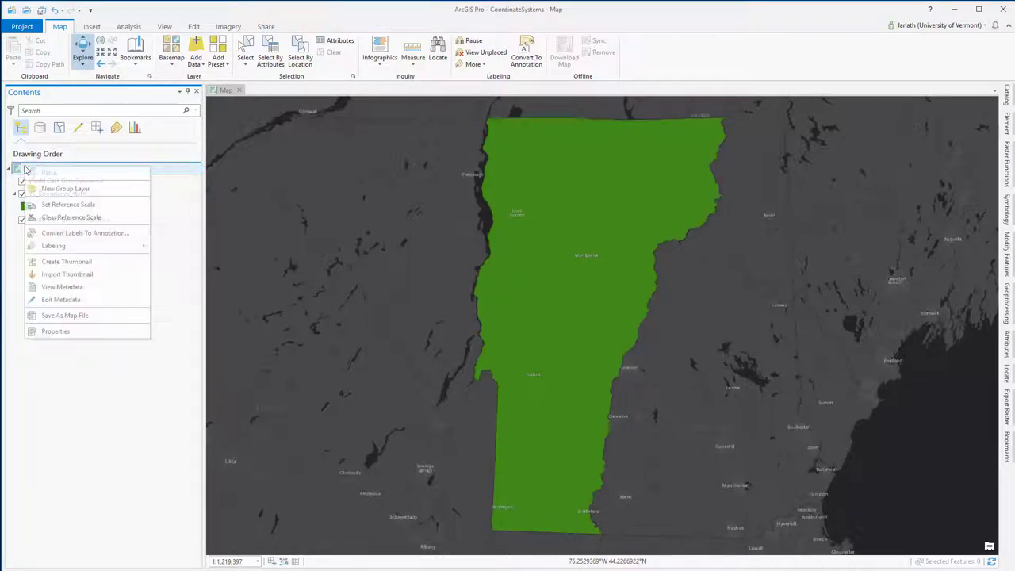
{"action": "left_click", "coordinate": [57, 332]}
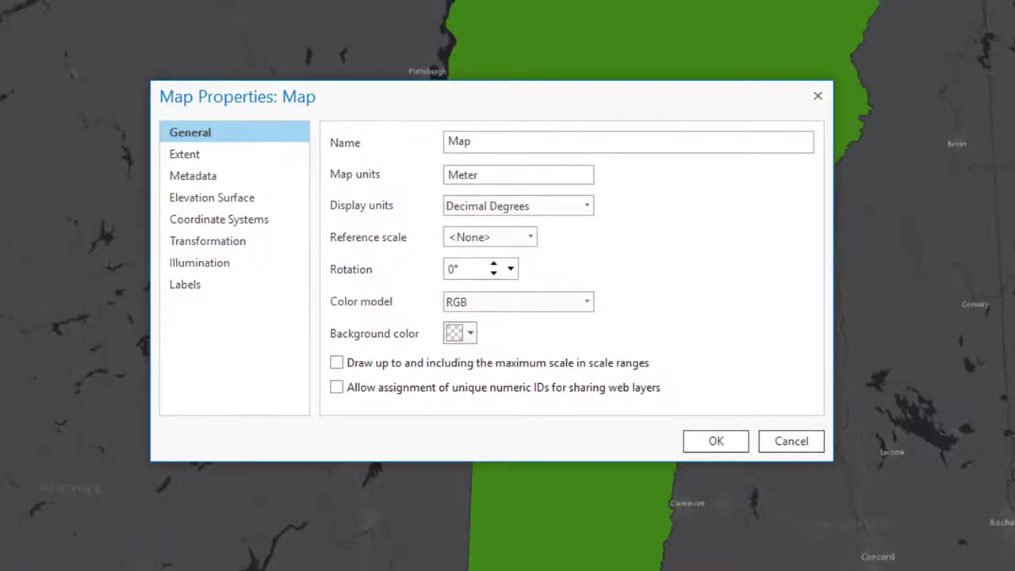
{"action": "left_click", "coordinate": [225, 225]}
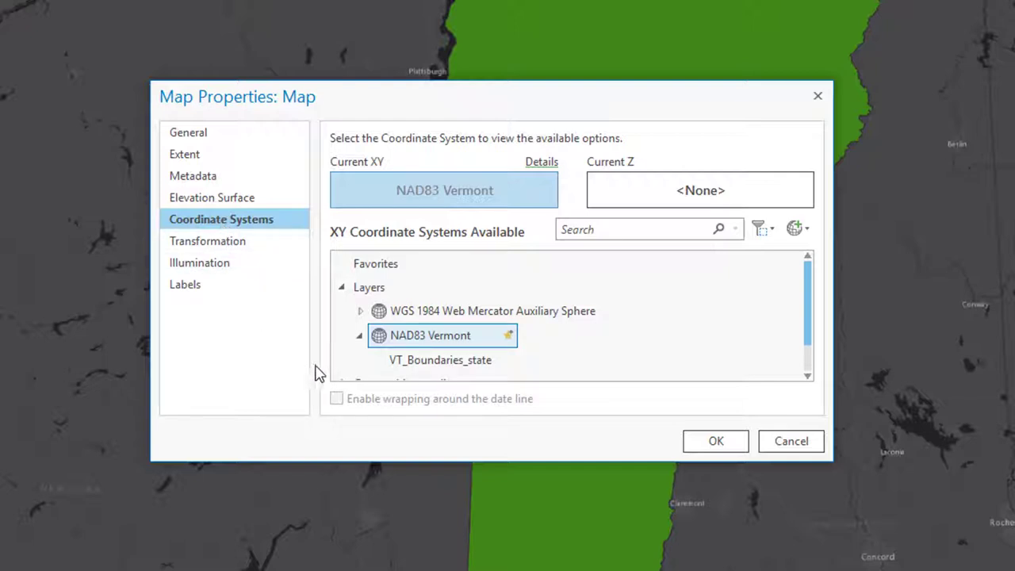
{"action": "left_click", "coordinate": [696, 445]}
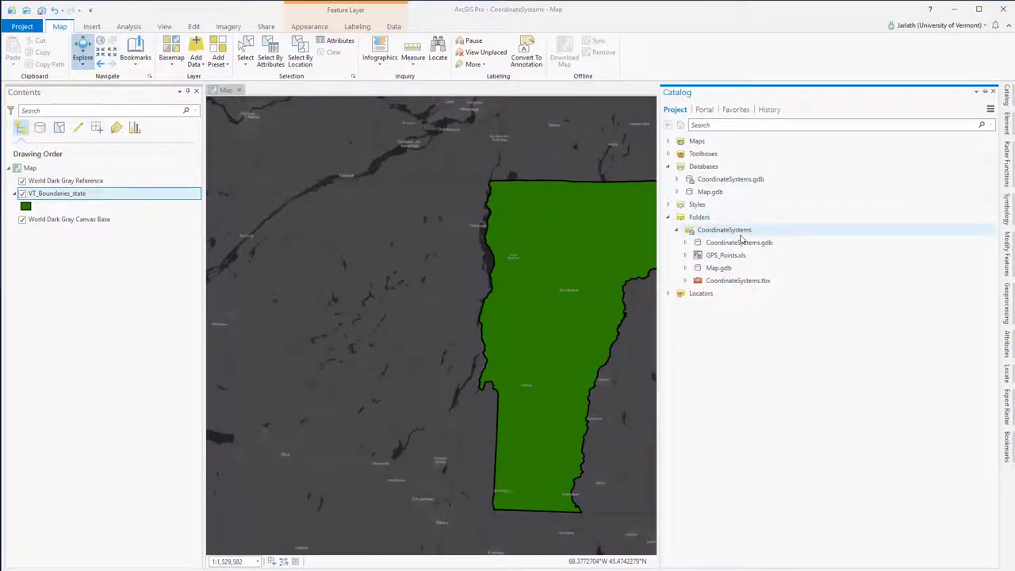
Add the OpenSpace feature class from CoordinateSystems.gdb to the current map.
{"action": "left_click", "coordinate": [687, 243]}
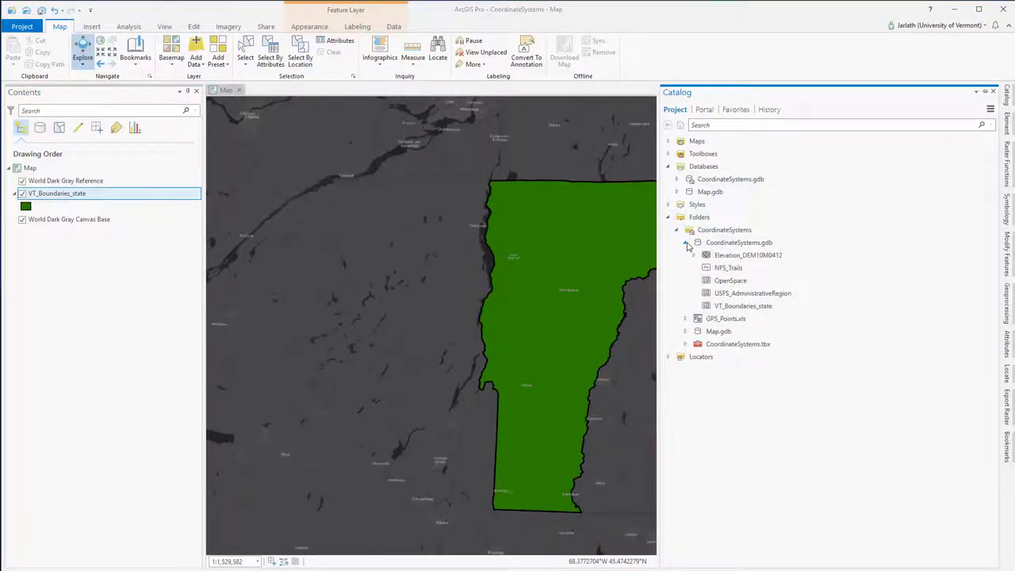
{"action": "right_click", "coordinate": [730, 285]}
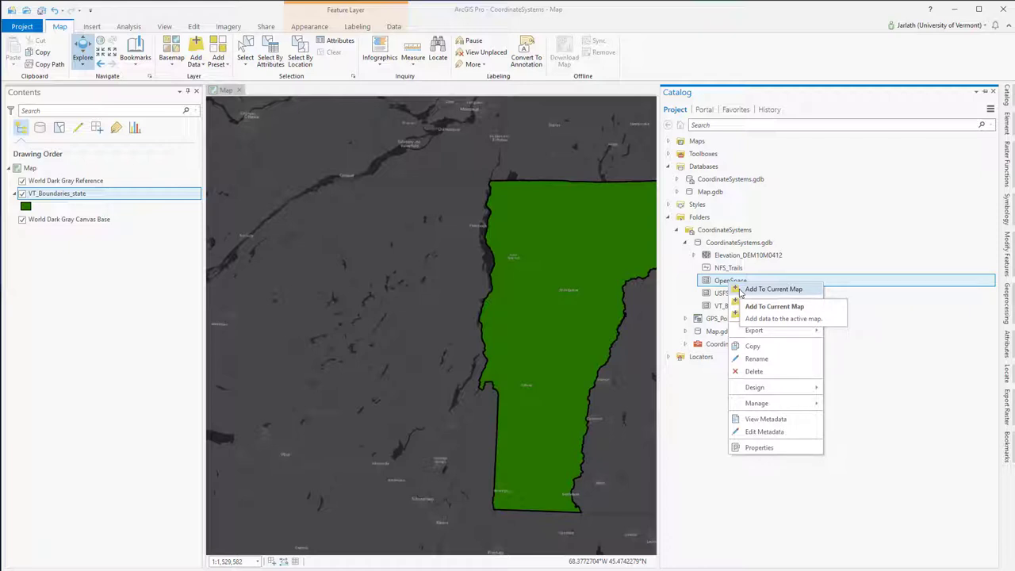
{"action": "left_click", "coordinate": [773, 289]}
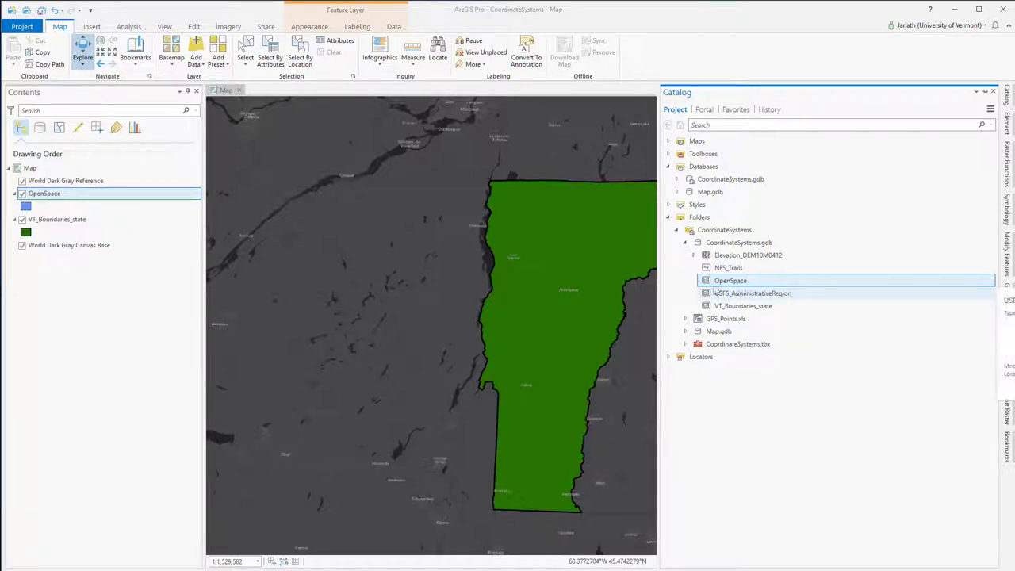
{"action": "right_click", "coordinate": [41, 193]}
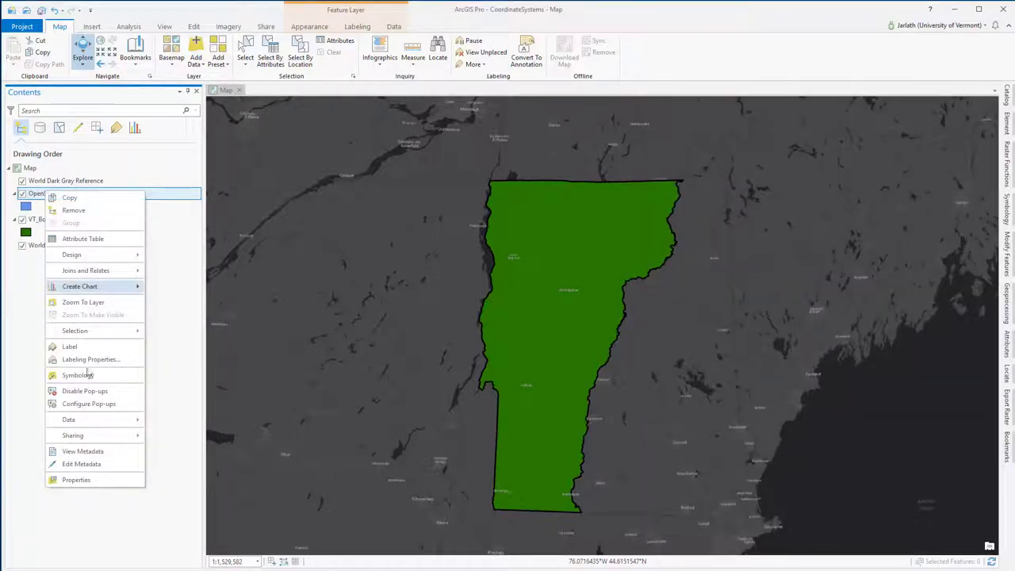
{"action": "left_click", "coordinate": [93, 479]}
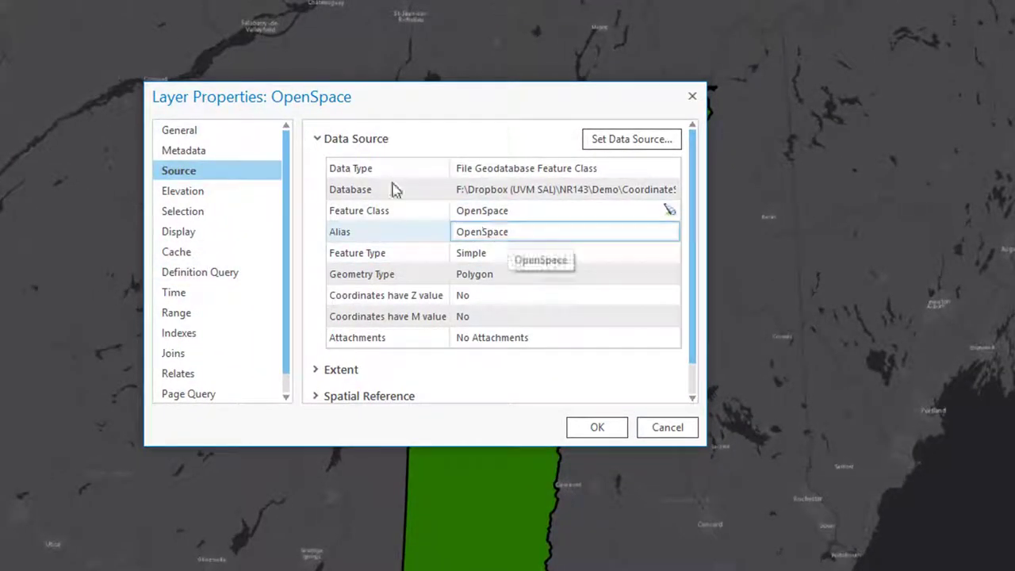
{"action": "left_click", "coordinate": [317, 143]}
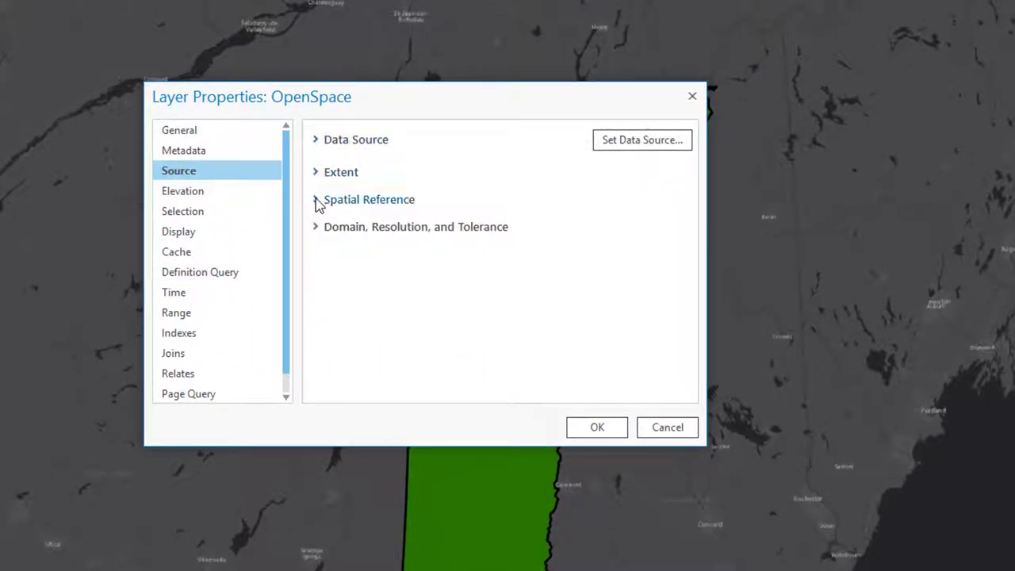
{"action": "left_click", "coordinate": [317, 201]}
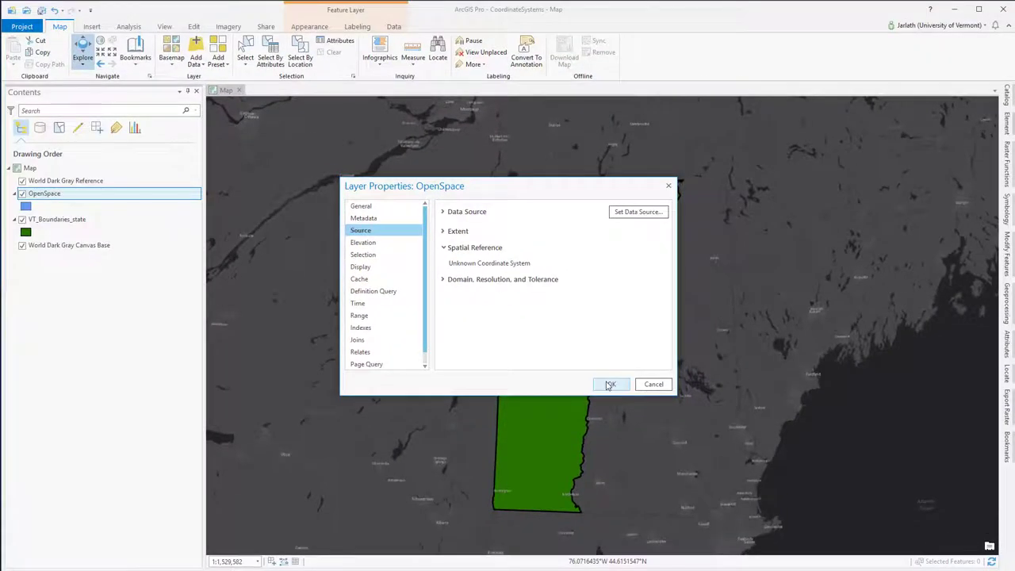
{"action": "left_click", "coordinate": [610, 386]}
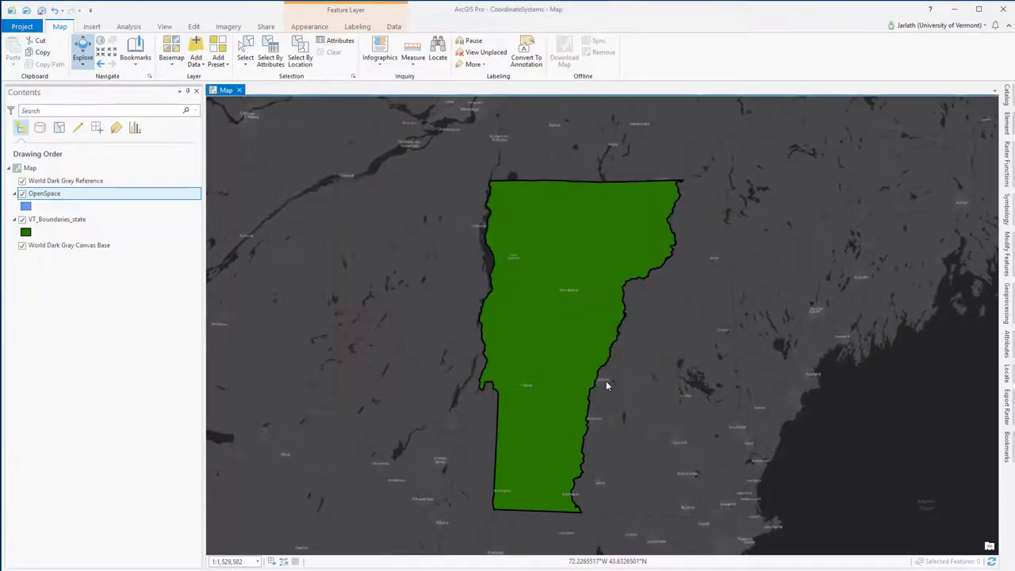
Zoom in toward the Plattsburgh shoreline, then zoom to the OpenSpace layer's extent.
{"action": "scroll", "coordinate": [501, 261], "scroll_direction": "up", "scroll_amount": 2}
{"action": "scroll", "coordinate": [501, 261], "scroll_direction": "up", "scroll_amount": 2}
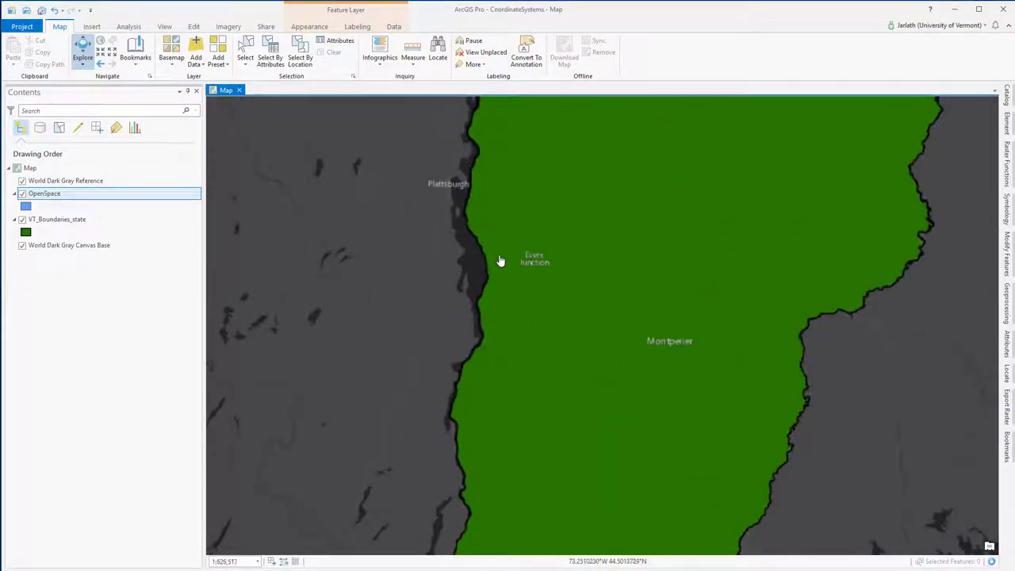
{"action": "scroll", "coordinate": [500, 258], "scroll_direction": "up", "scroll_amount": 2}
{"action": "left_click_drag", "start_coordinate": [496, 222], "coordinate": [492, 285]}
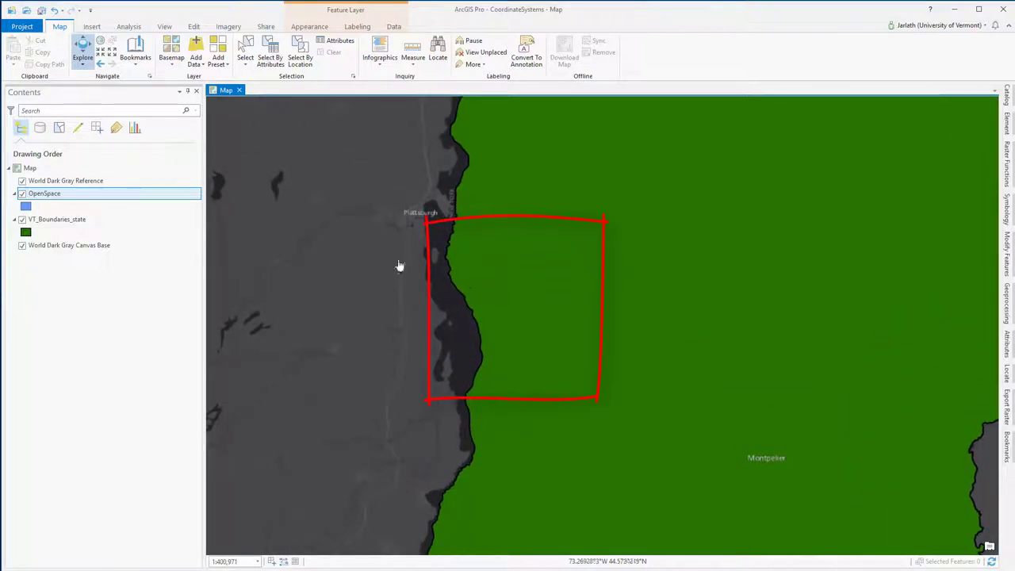
{"action": "left_click", "coordinate": [57, 198]}
{"action": "right_click", "coordinate": [57, 198]}
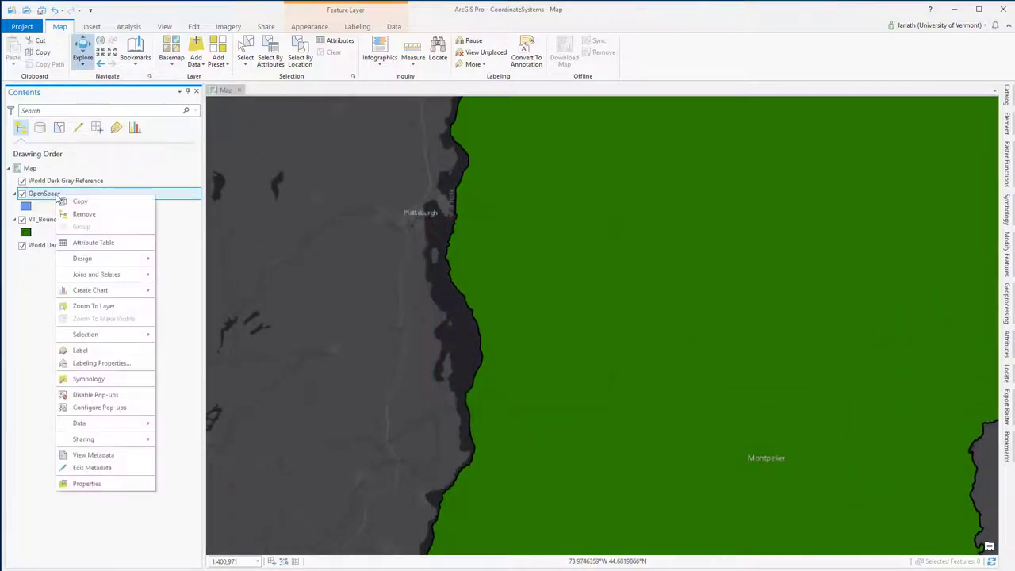
{"action": "left_click", "coordinate": [94, 307]}
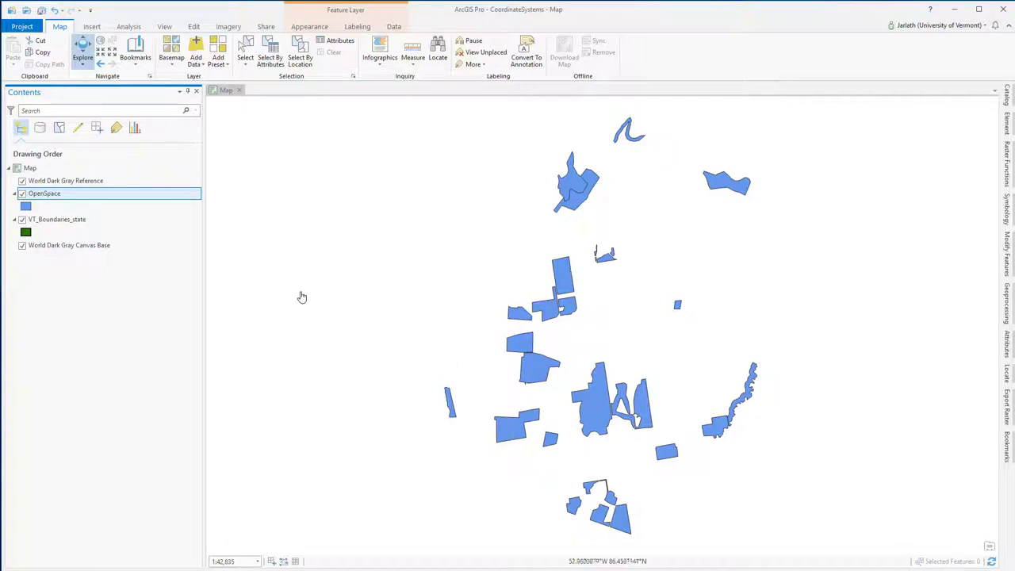
Zoom out, zoom to VT_Boundaries_state, and zoom in over northern Vermont.
{"action": "scroll", "coordinate": [410, 354], "scroll_direction": "down", "scroll_amount": 6}
{"action": "scroll", "coordinate": [410, 354], "scroll_direction": "down", "scroll_amount": 6}
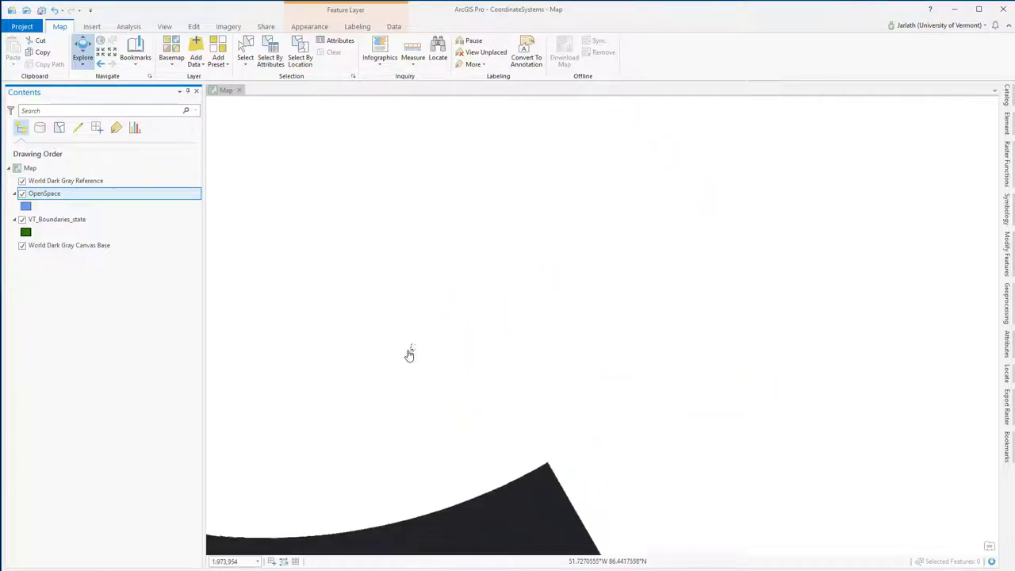
{"action": "scroll", "coordinate": [465, 311], "scroll_direction": "down", "scroll_amount": 4}
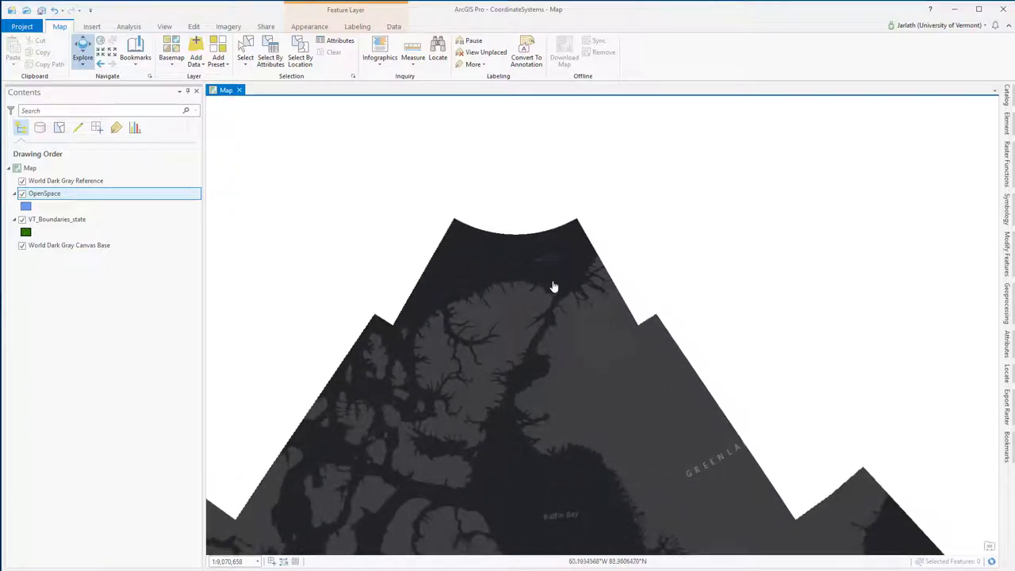
{"action": "scroll", "coordinate": [553, 291], "scroll_direction": "down", "scroll_amount": 4}
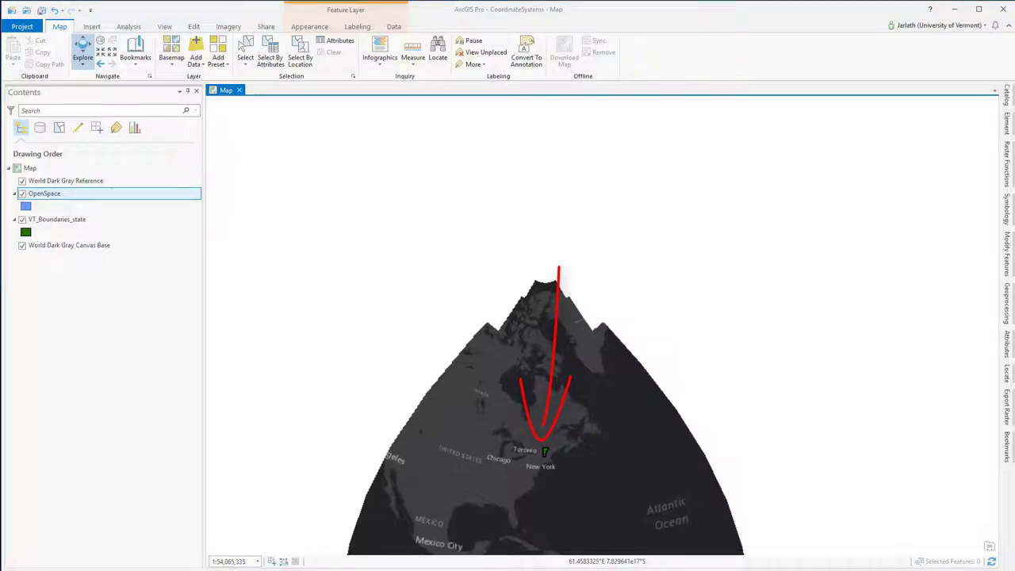
{"action": "right_click", "coordinate": [77, 222]}
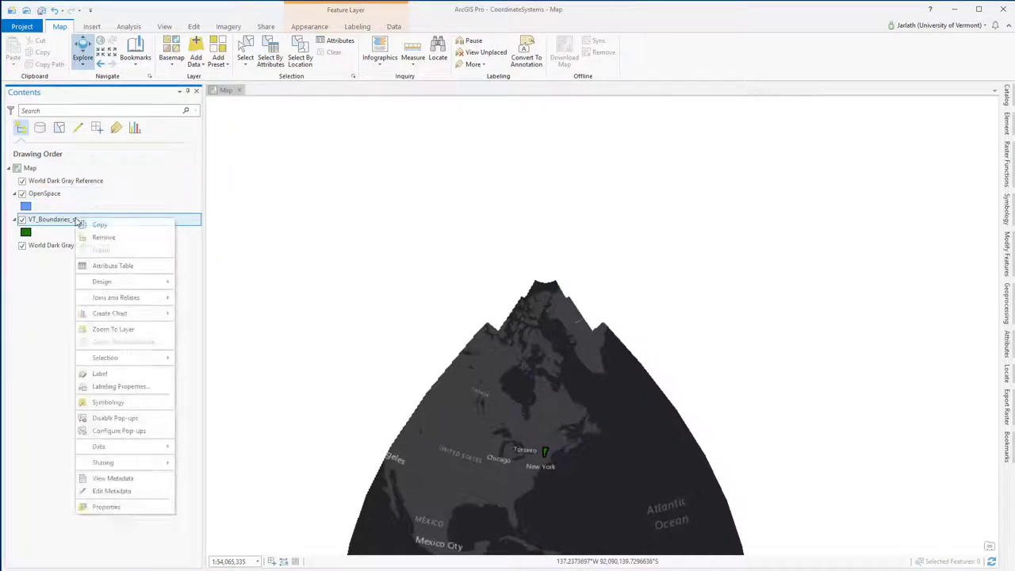
{"action": "left_click", "coordinate": [113, 330]}
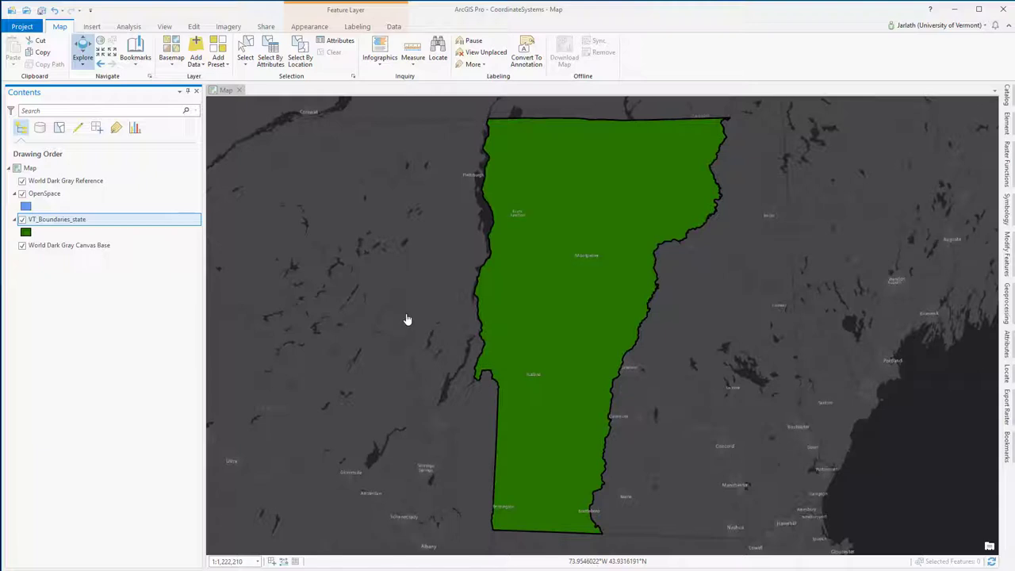
{"action": "scroll", "coordinate": [516, 217], "scroll_direction": "up", "scroll_amount": 2}
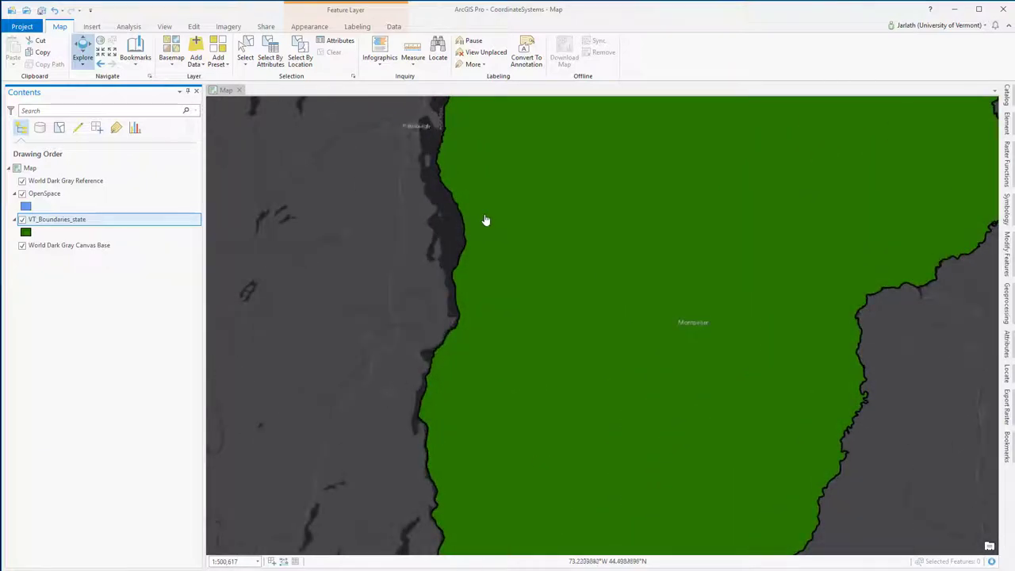
{"action": "left_click_drag", "start_coordinate": [486, 220], "coordinate": [484, 274]}
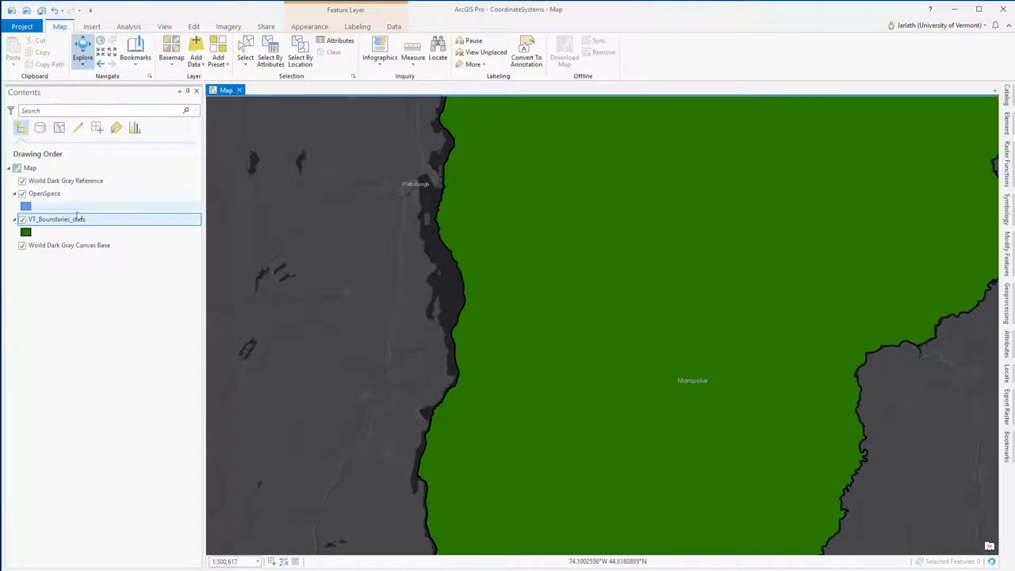
In Map Properties, choose Projected > UTM > NAD 1983 > NAD 1983 UTM Zone 19N as the map's coordinate system.
{"action": "right_click", "coordinate": [35, 168]}
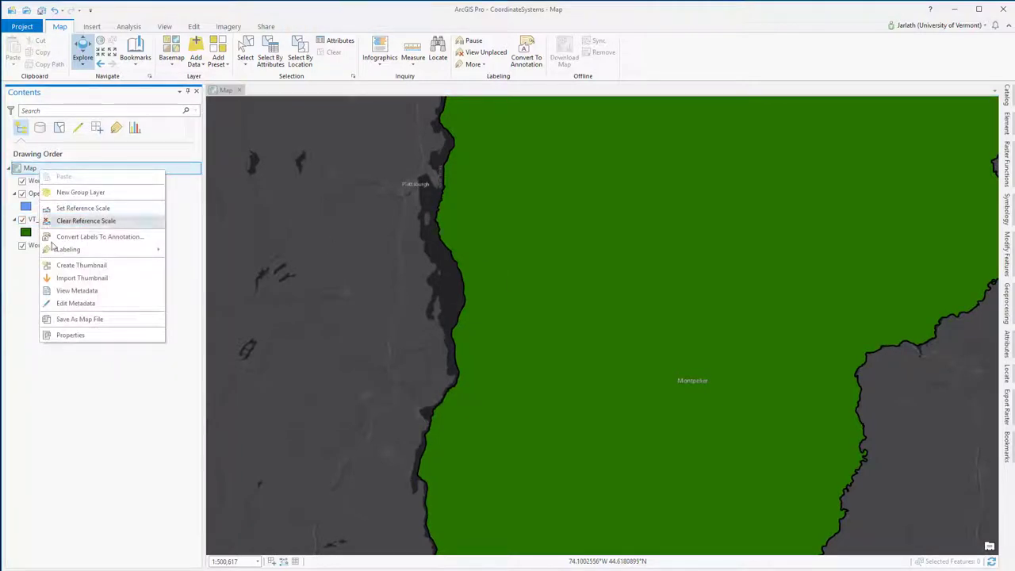
{"action": "left_click", "coordinate": [73, 338]}
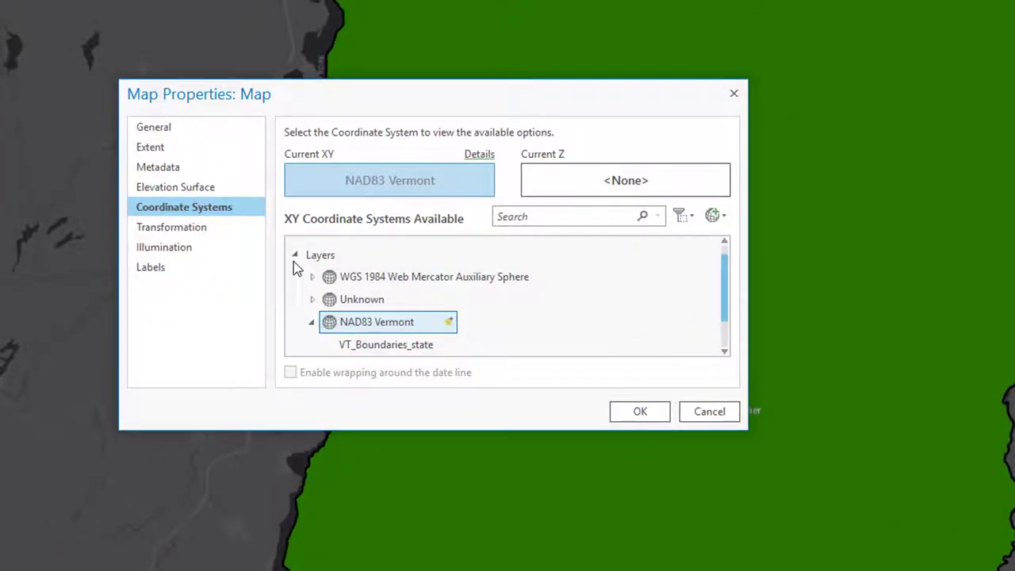
{"action": "left_click", "coordinate": [295, 256]}
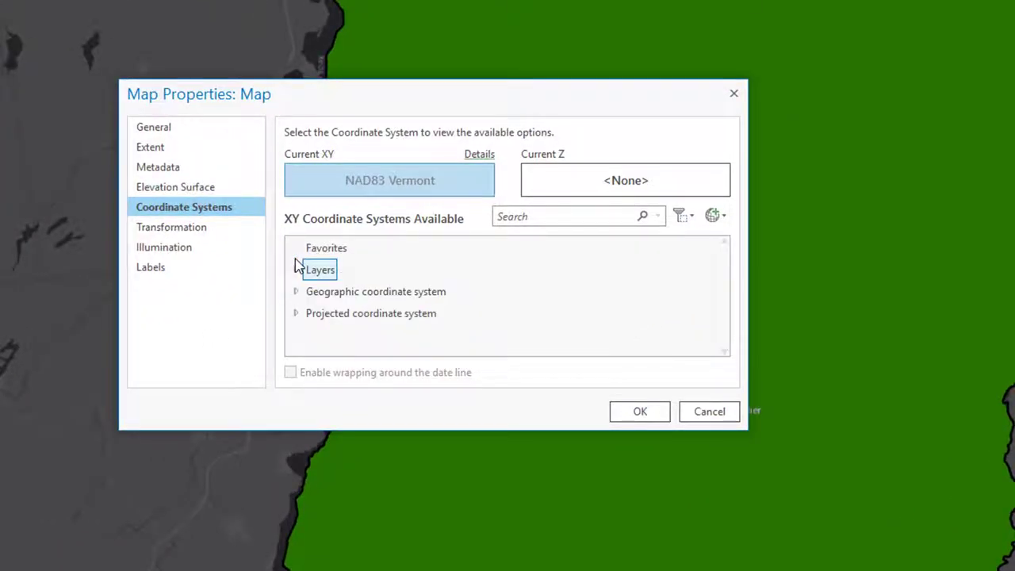
{"action": "left_click", "coordinate": [295, 311]}
{"action": "scroll", "coordinate": [297, 309], "scroll_direction": "down", "scroll_amount": 2}
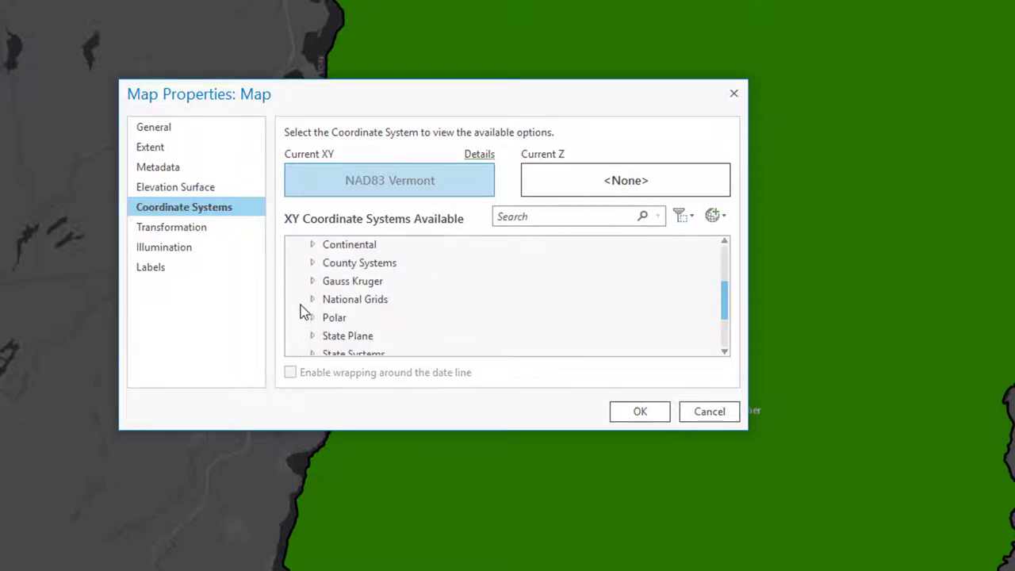
{"action": "scroll", "coordinate": [304, 312], "scroll_direction": "down", "scroll_amount": 1}
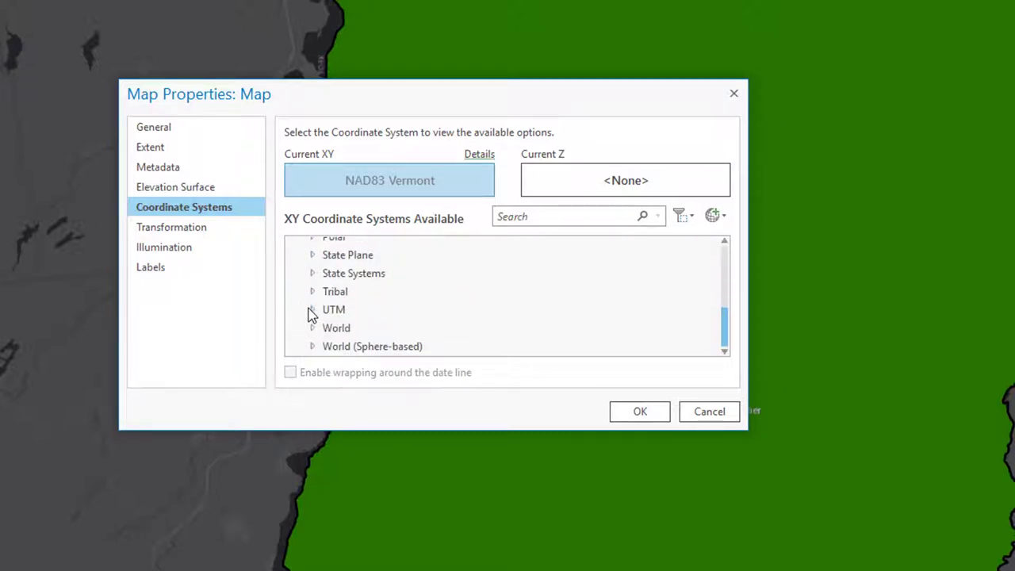
{"action": "left_click", "coordinate": [312, 310]}
{"action": "scroll", "coordinate": [312, 313], "scroll_direction": "down", "scroll_amount": 2}
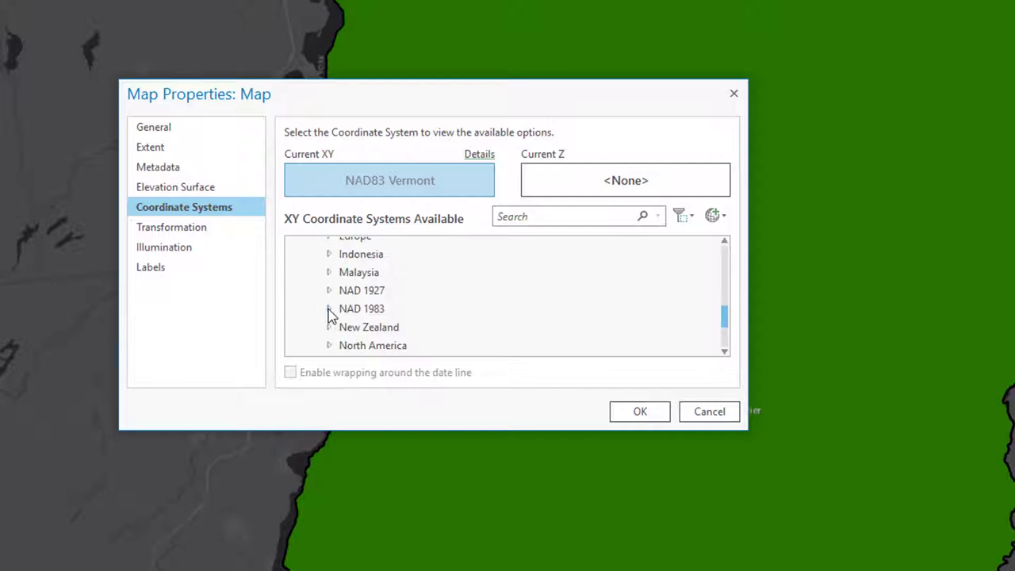
{"action": "left_click", "coordinate": [329, 309]}
{"action": "scroll", "coordinate": [329, 312], "scroll_direction": "down", "scroll_amount": 5}
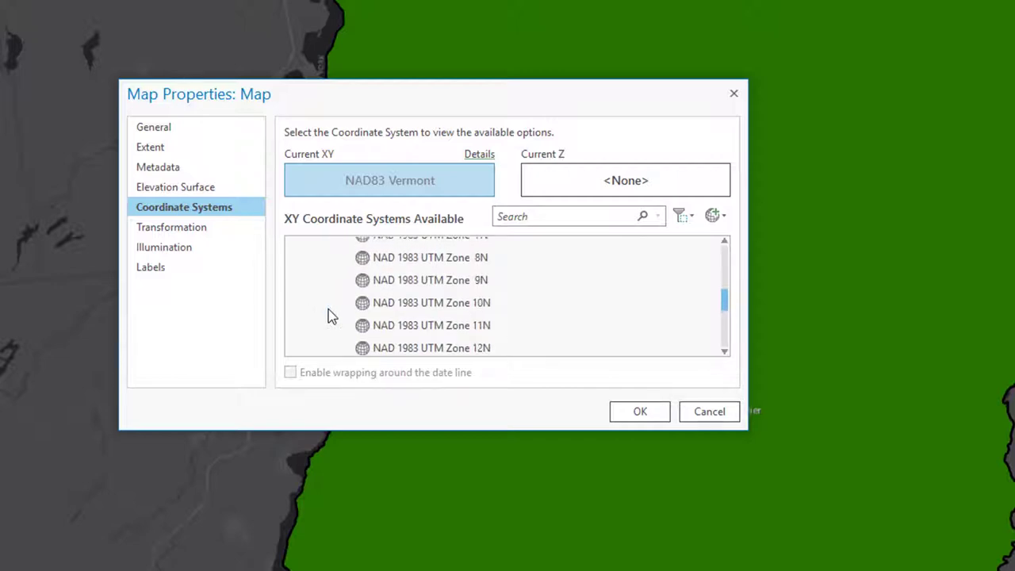
{"action": "scroll", "coordinate": [331, 315], "scroll_direction": "down", "scroll_amount": 2}
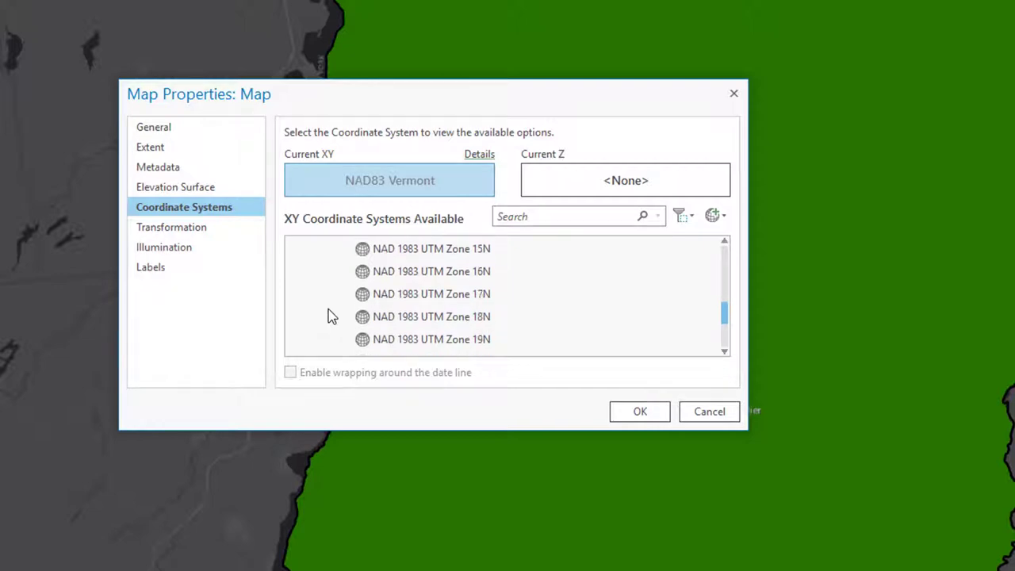
{"action": "left_click", "coordinate": [365, 339]}
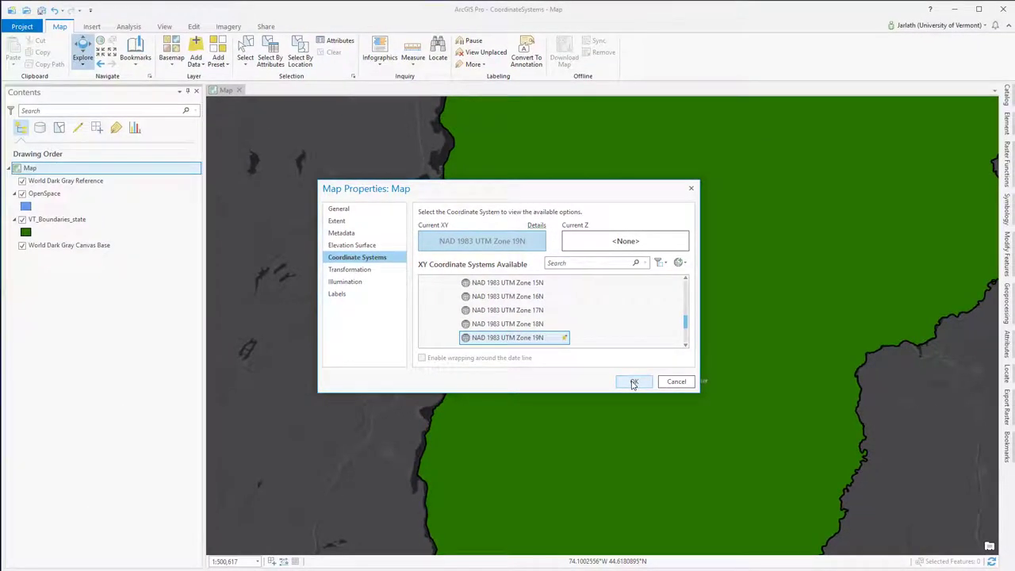
{"action": "left_click", "coordinate": [634, 383]}
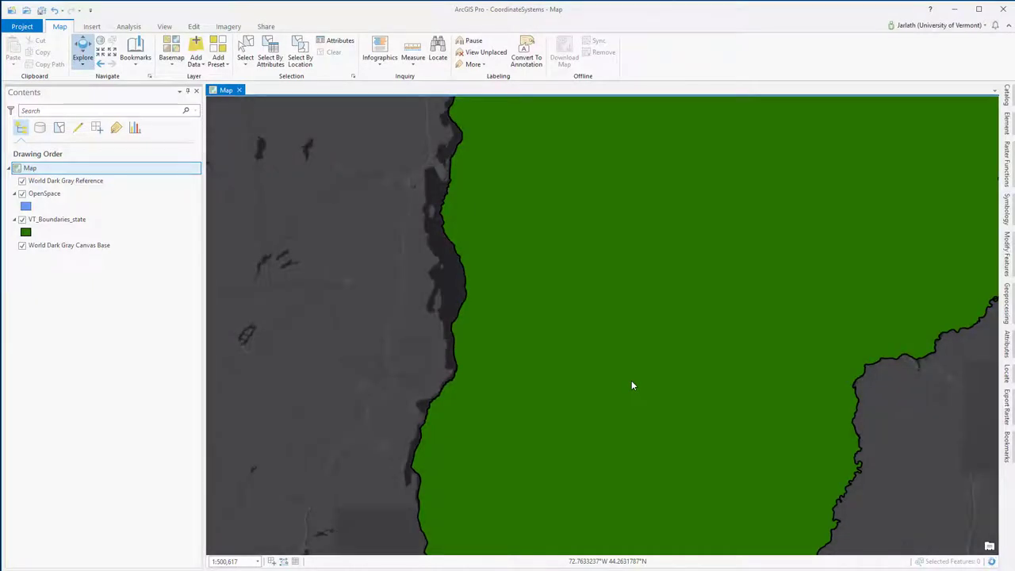
{"action": "left_click", "coordinate": [51, 196]}
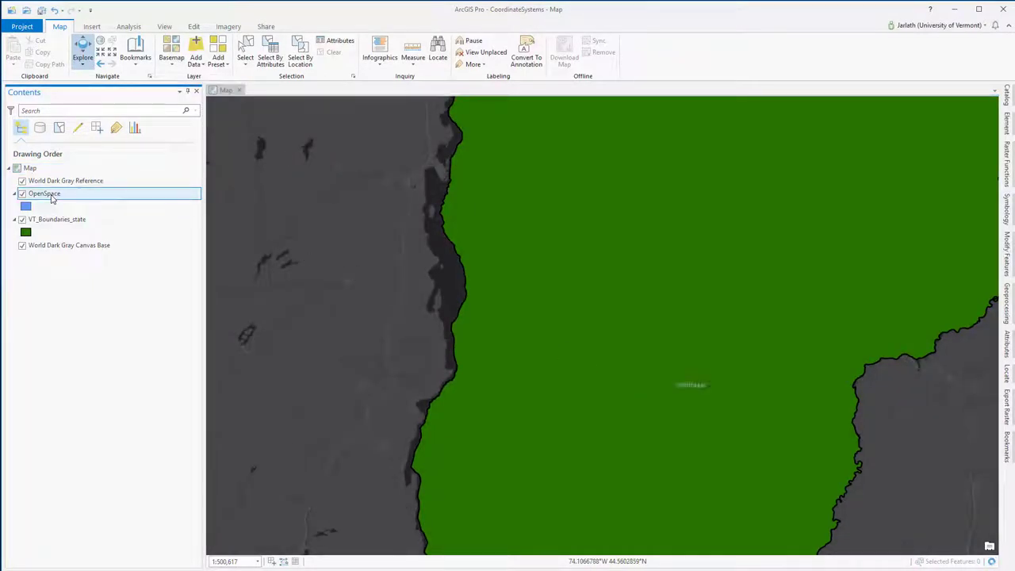
{"action": "right_click", "coordinate": [52, 199]}
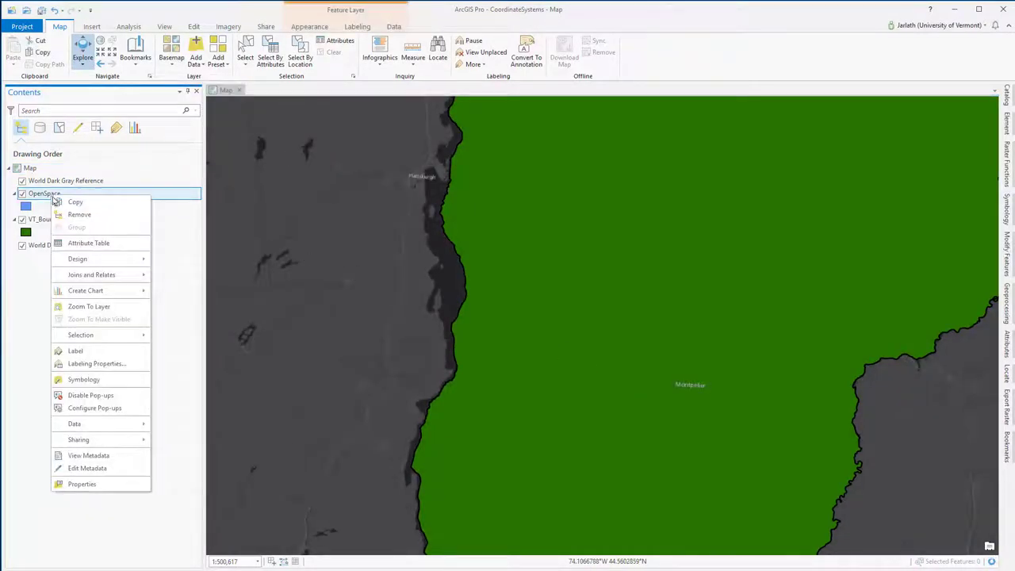
{"action": "left_click", "coordinate": [80, 307]}
{"action": "scroll", "coordinate": [387, 281], "scroll_direction": "down", "scroll_amount": 3}
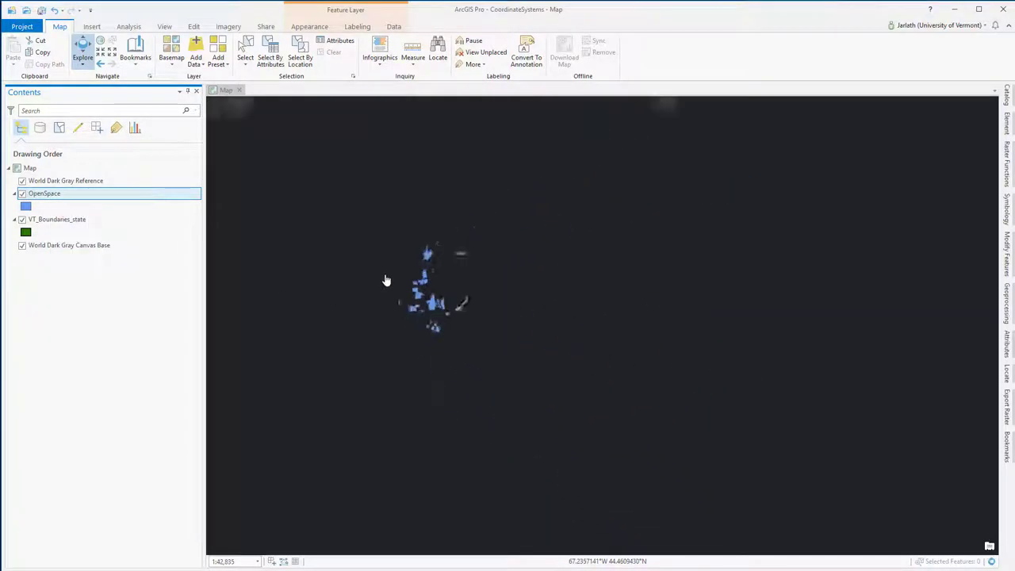
{"action": "scroll", "coordinate": [387, 281], "scroll_direction": "down", "scroll_amount": 5}
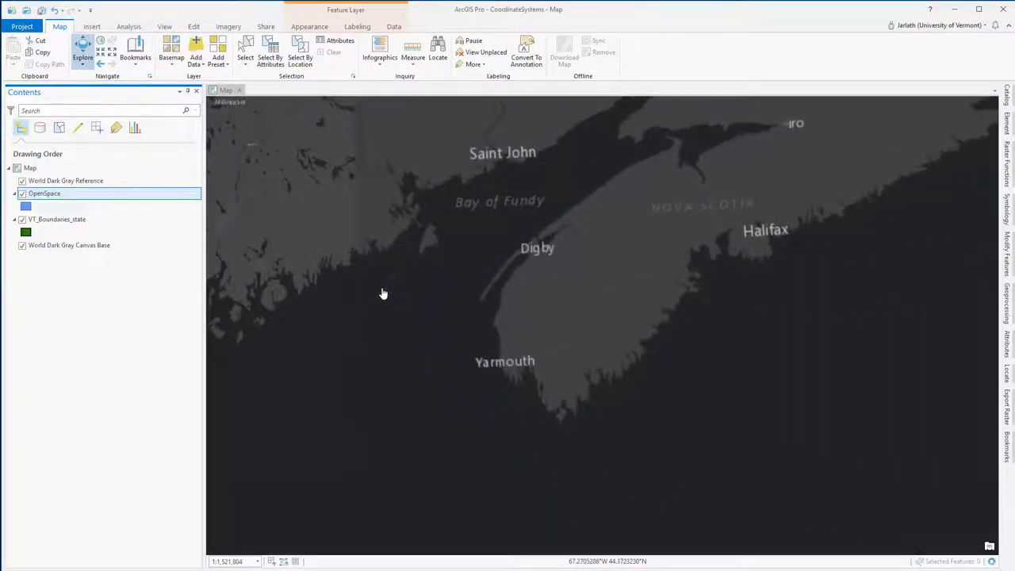
{"action": "scroll", "coordinate": [383, 294], "scroll_direction": "up", "scroll_amount": 4}
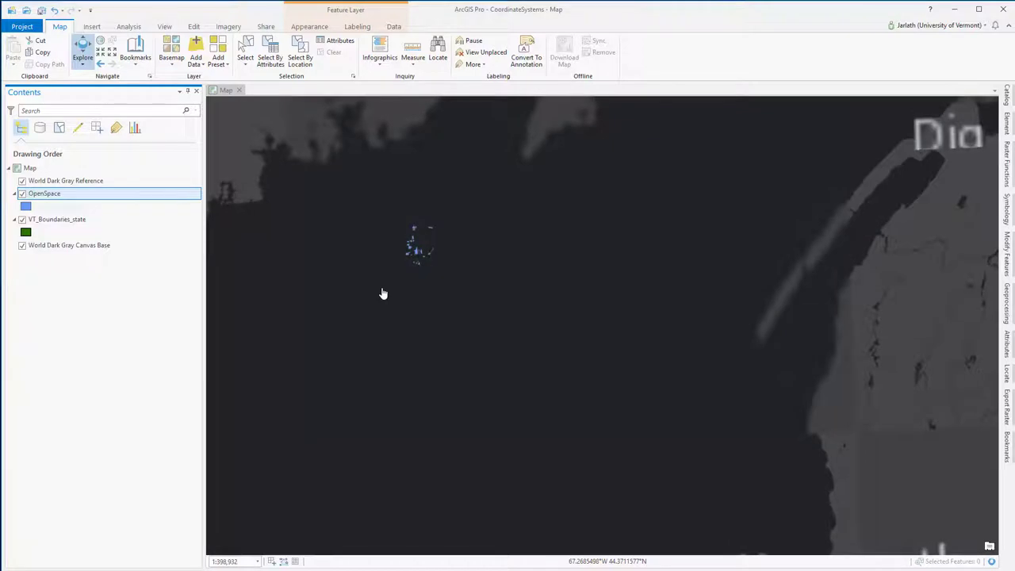
{"action": "left_click", "coordinate": [100, 65]}
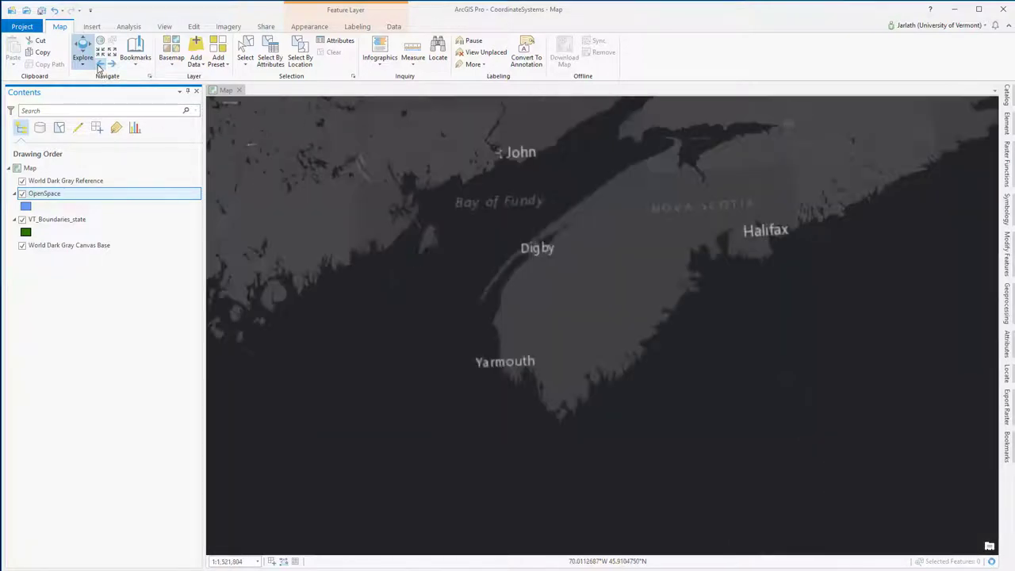
{"action": "left_click", "coordinate": [98, 67]}
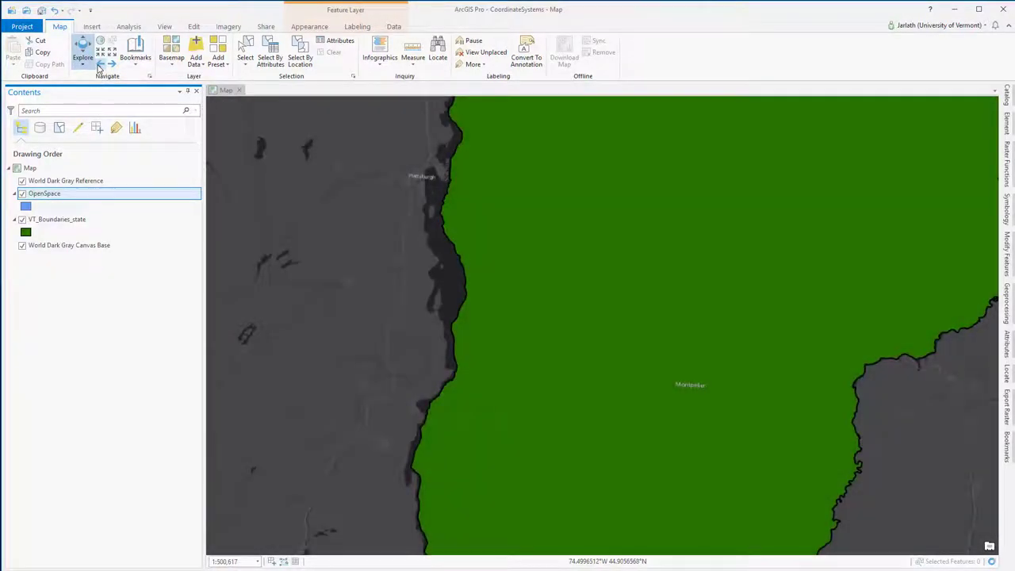
{"action": "right_click", "coordinate": [57, 168]}
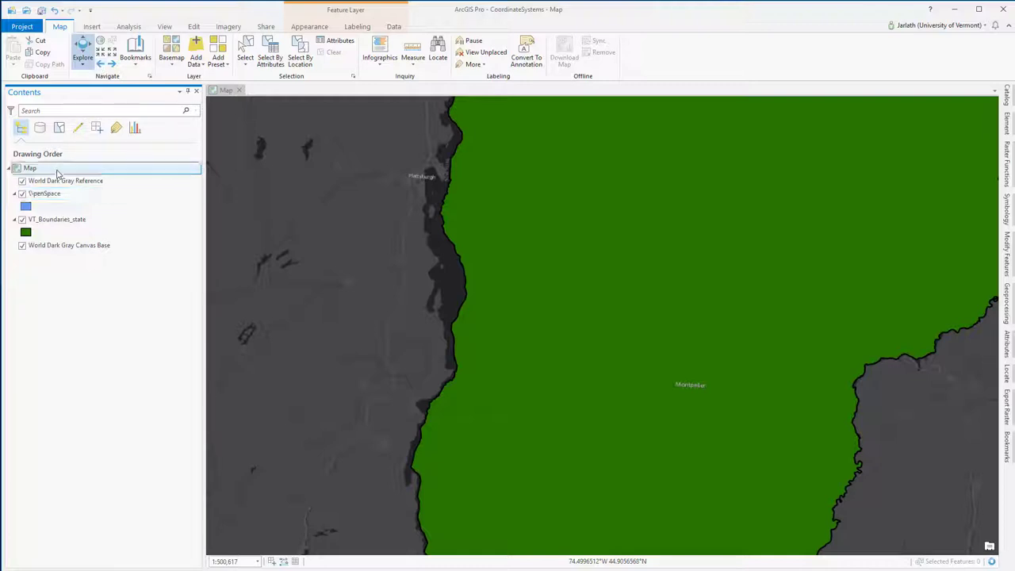
Switch the map's coordinate system from Zone 19N to NAD 1983 UTM Zone 18N.
{"action": "left_click", "coordinate": [103, 335]}
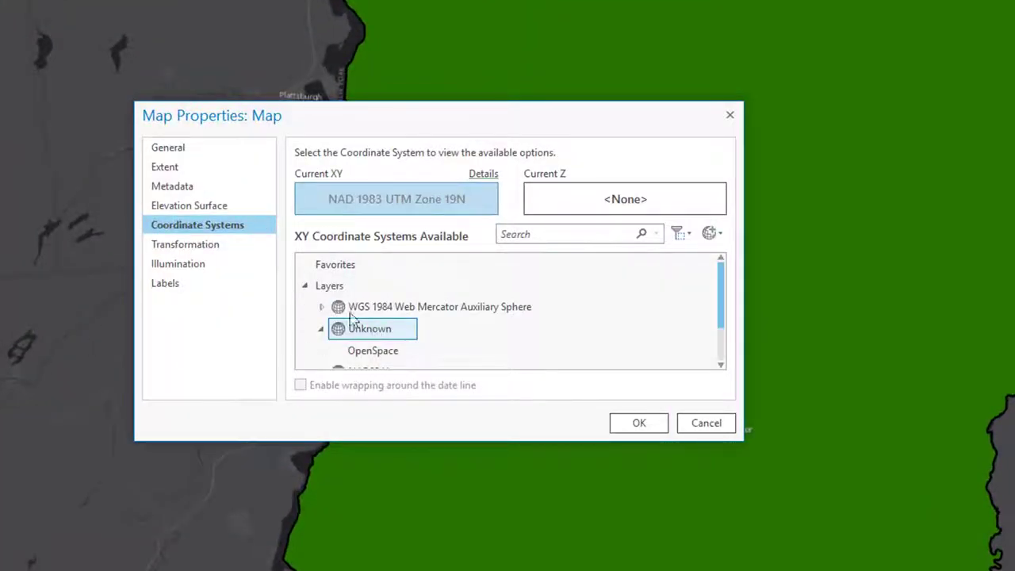
{"action": "left_click", "coordinate": [306, 287]}
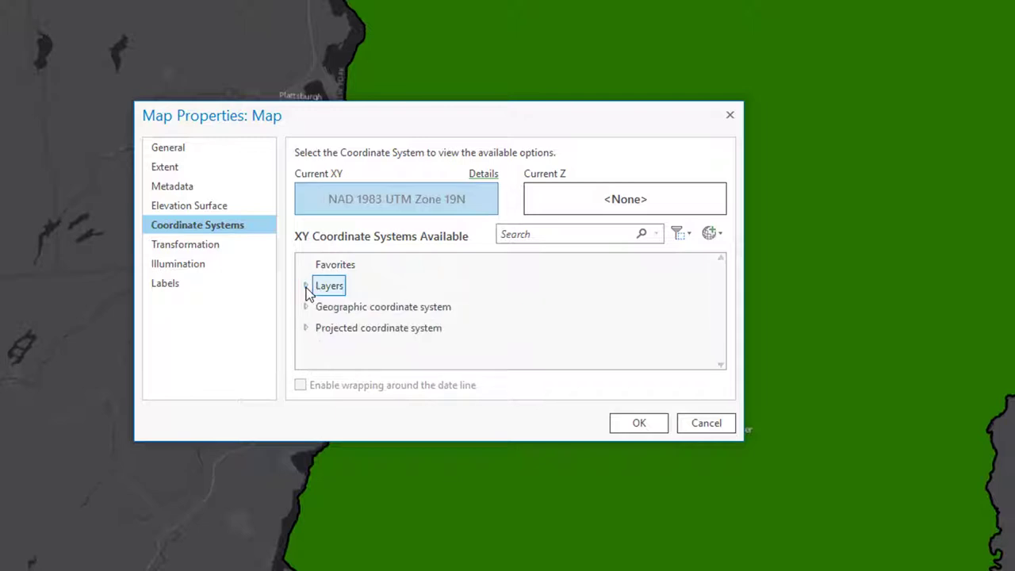
{"action": "left_click", "coordinate": [307, 328]}
{"action": "scroll", "coordinate": [313, 331], "scroll_direction": "down", "scroll_amount": 3}
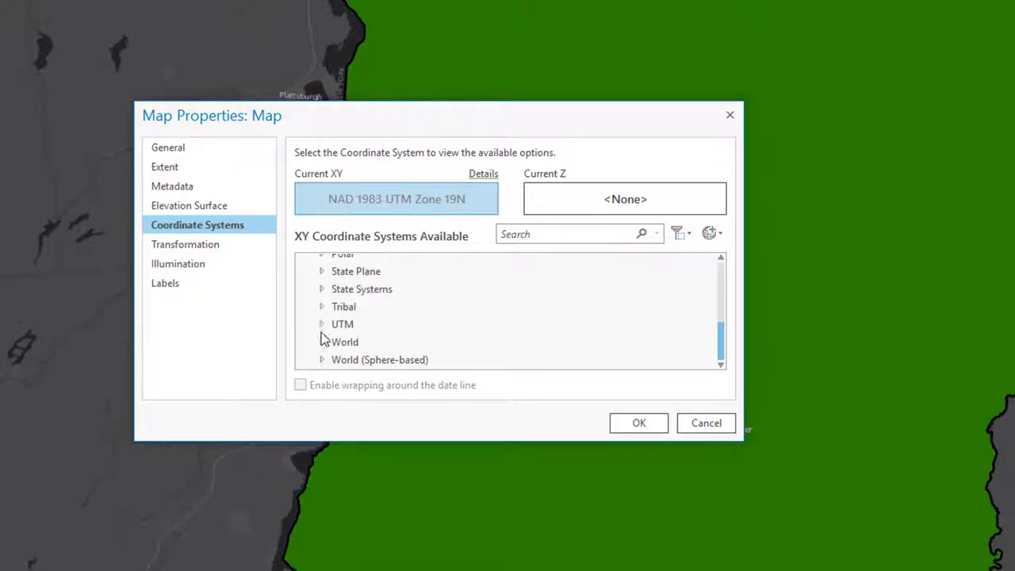
{"action": "left_click", "coordinate": [321, 325]}
{"action": "scroll", "coordinate": [321, 331], "scroll_direction": "down", "scroll_amount": 2}
{"action": "scroll", "coordinate": [322, 330], "scroll_direction": "down", "scroll_amount": 1}
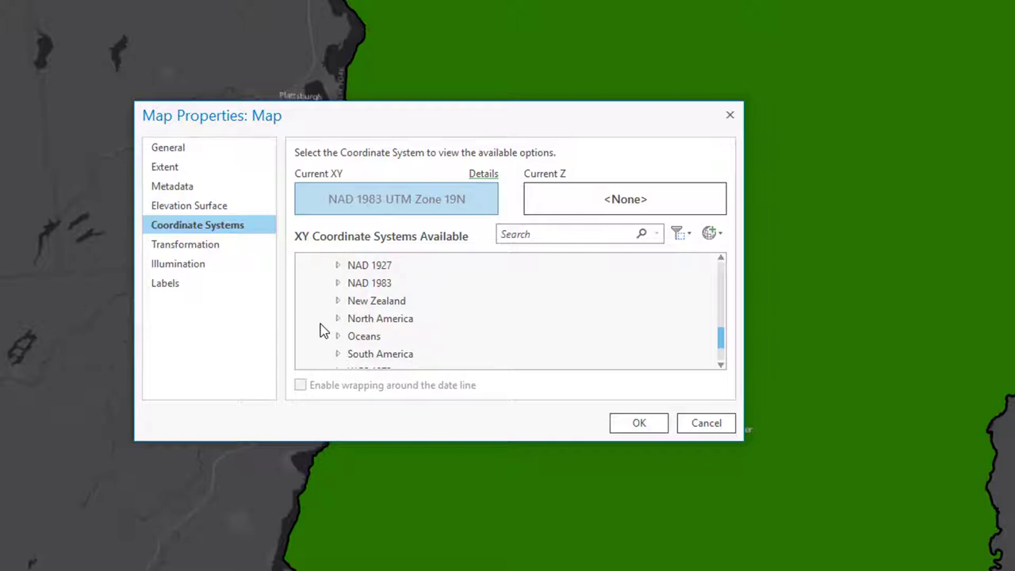
{"action": "left_click", "coordinate": [337, 285]}
{"action": "scroll", "coordinate": [345, 315], "scroll_direction": "down", "scroll_amount": 5}
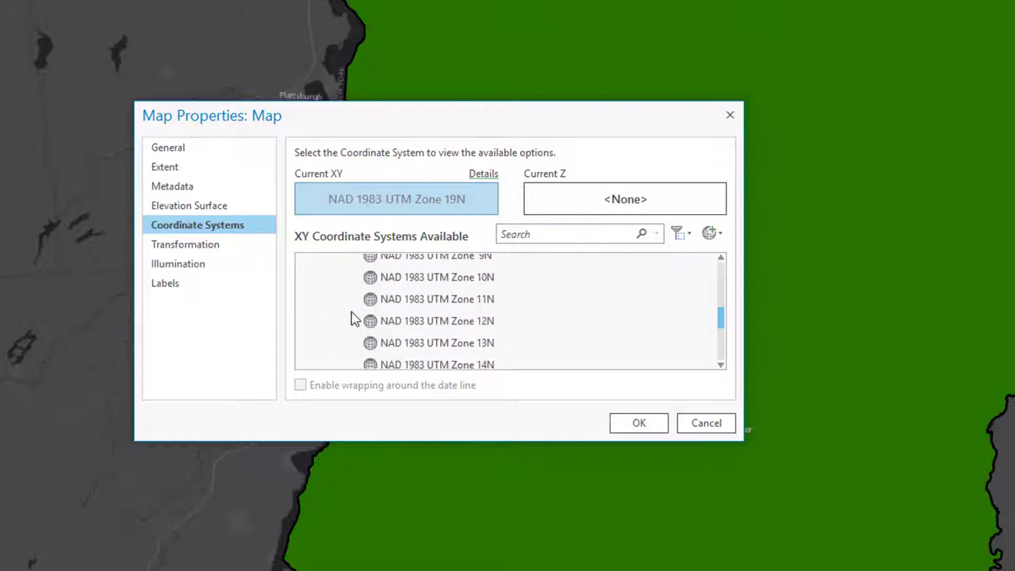
{"action": "scroll", "coordinate": [373, 329], "scroll_direction": "down", "scroll_amount": 2}
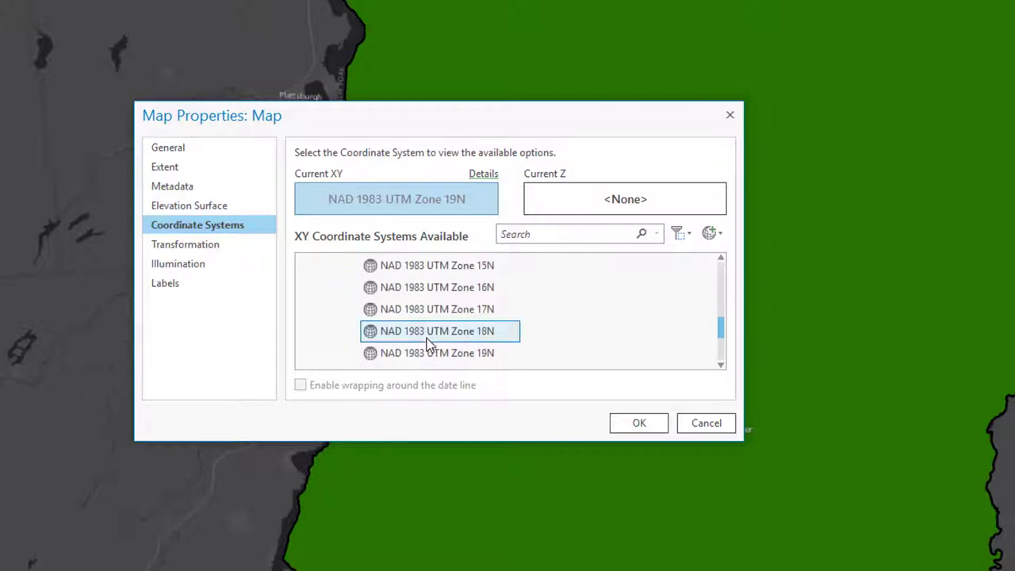
{"action": "left_click", "coordinate": [434, 336]}
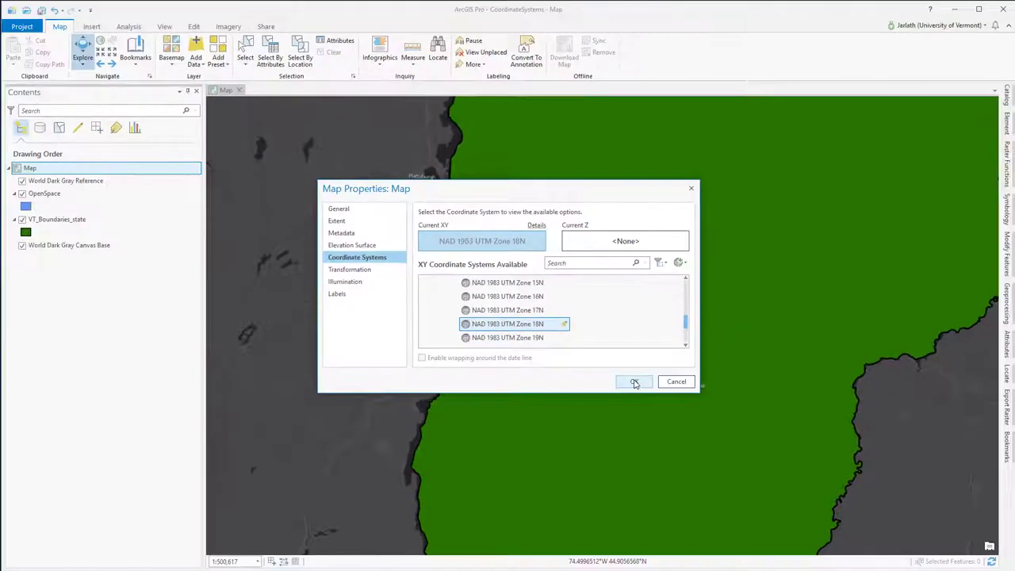
{"action": "left_click", "coordinate": [635, 382]}
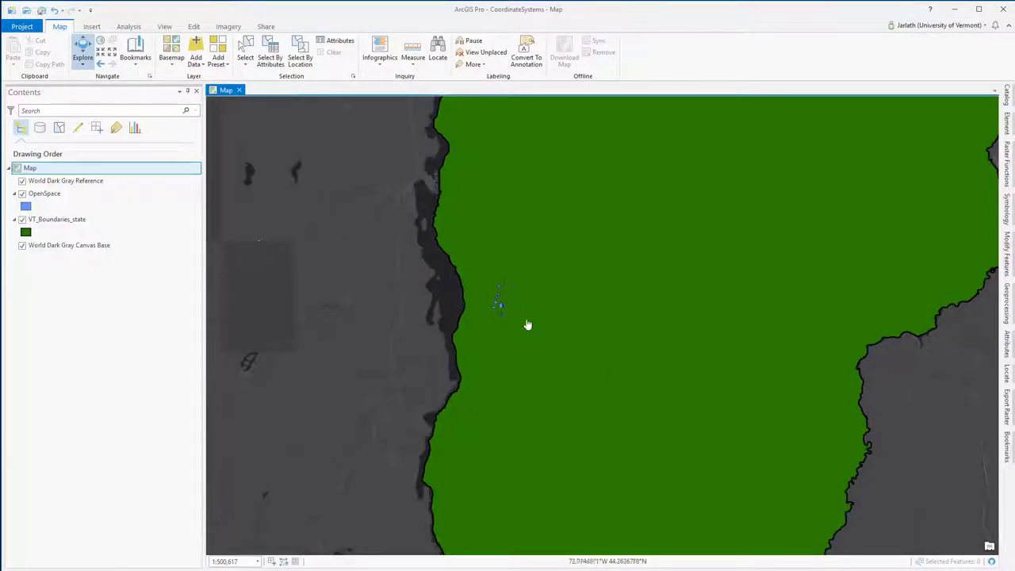
Hide VT_Boundaries_state and change the basemap to World Imagery.
{"action": "scroll", "coordinate": [510, 314], "scroll_direction": "up", "scroll_amount": 2}
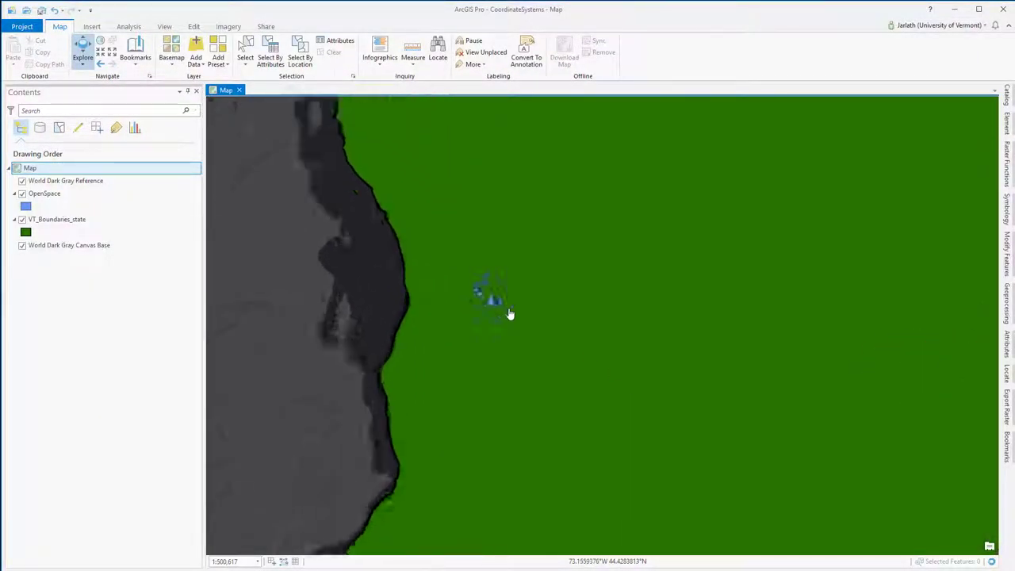
{"action": "left_click", "coordinate": [22, 219]}
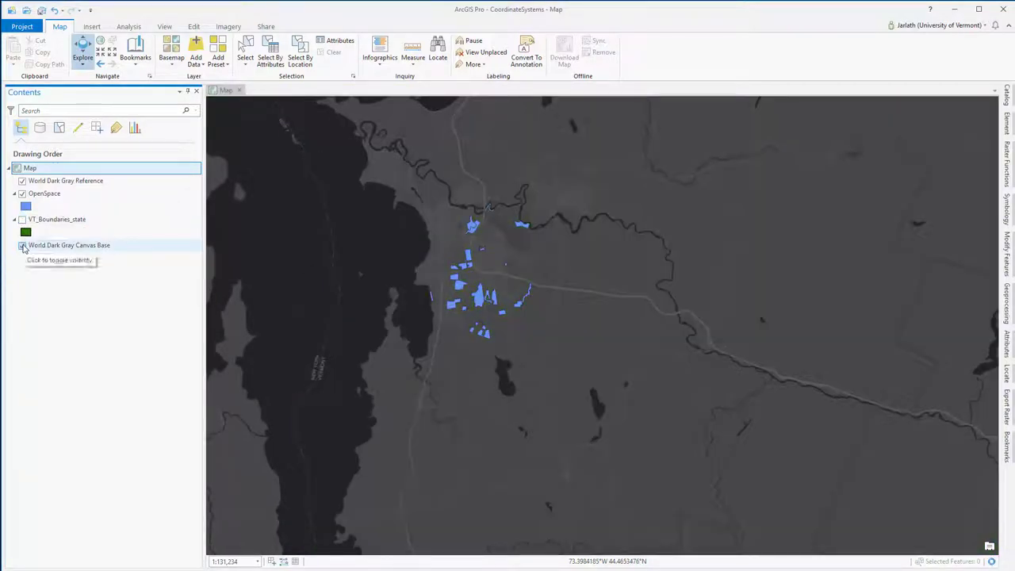
{"action": "left_click", "coordinate": [171, 50]}
{"action": "left_click", "coordinate": [184, 94]}
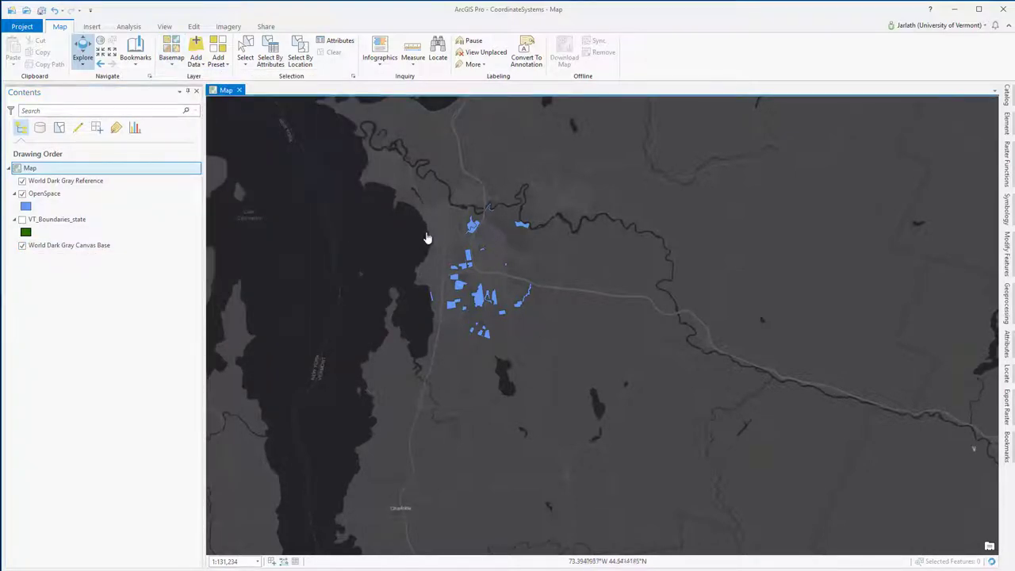
Zoom in and toggle OpenSpace off and on to compare it against the imagery.
{"action": "scroll", "coordinate": [476, 250], "scroll_direction": "up", "scroll_amount": 3}
{"action": "scroll", "coordinate": [471, 284], "scroll_direction": "up", "scroll_amount": 3}
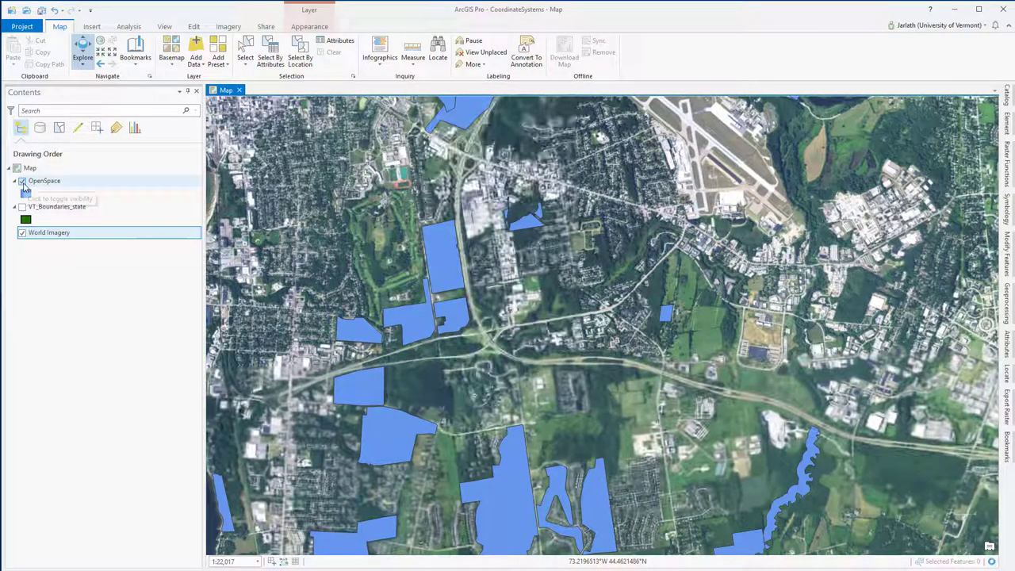
{"action": "left_click", "coordinate": [23, 183]}
{"action": "left_click", "coordinate": [23, 182]}
{"action": "left_click", "coordinate": [23, 182]}
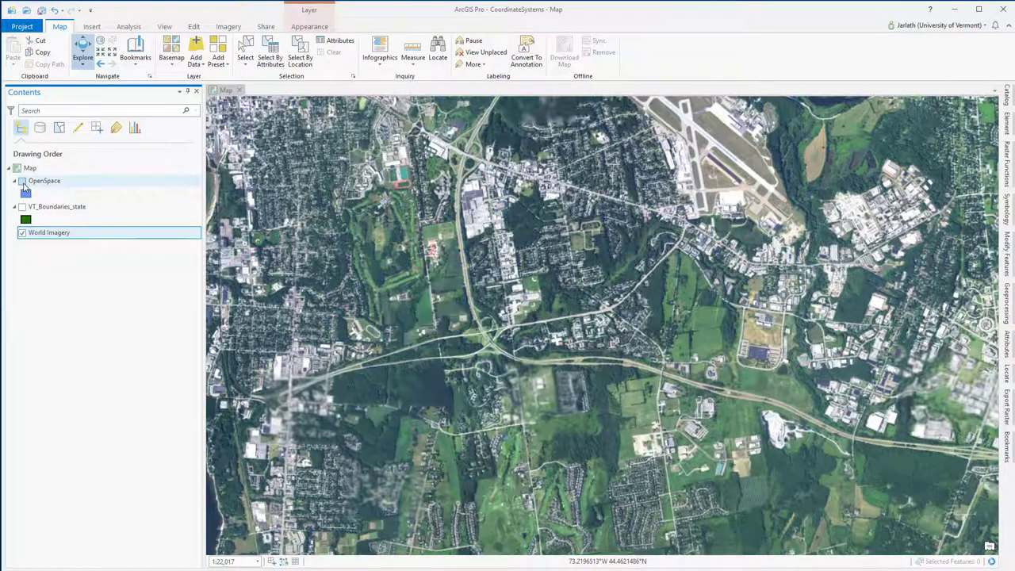
{"action": "left_click", "coordinate": [23, 182]}
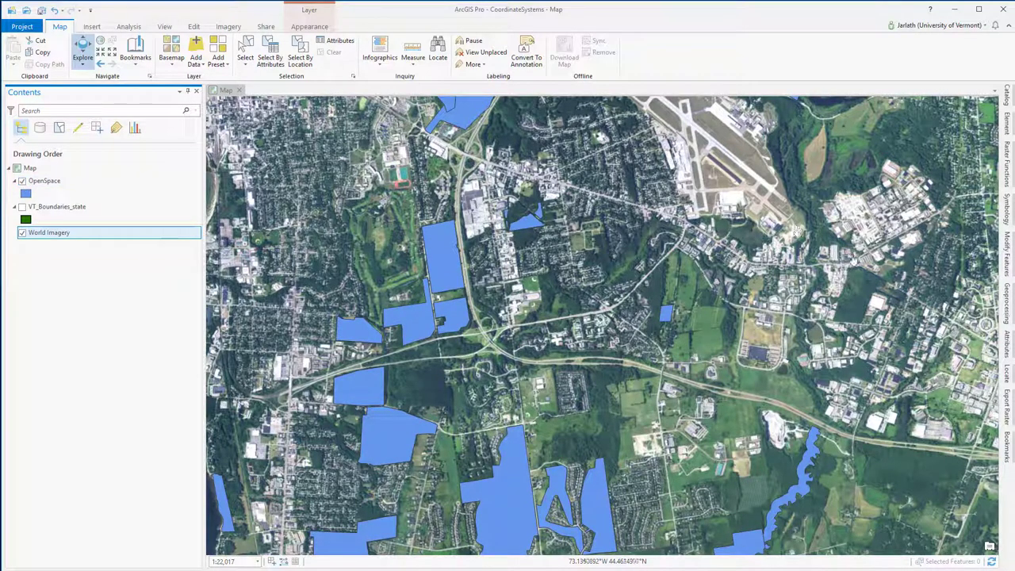
Run Define Projection on OpenSpace using the Current Map coordinate system, NAD 1983 UTM Zone 18N.
{"action": "left_click", "coordinate": [1007, 305]}
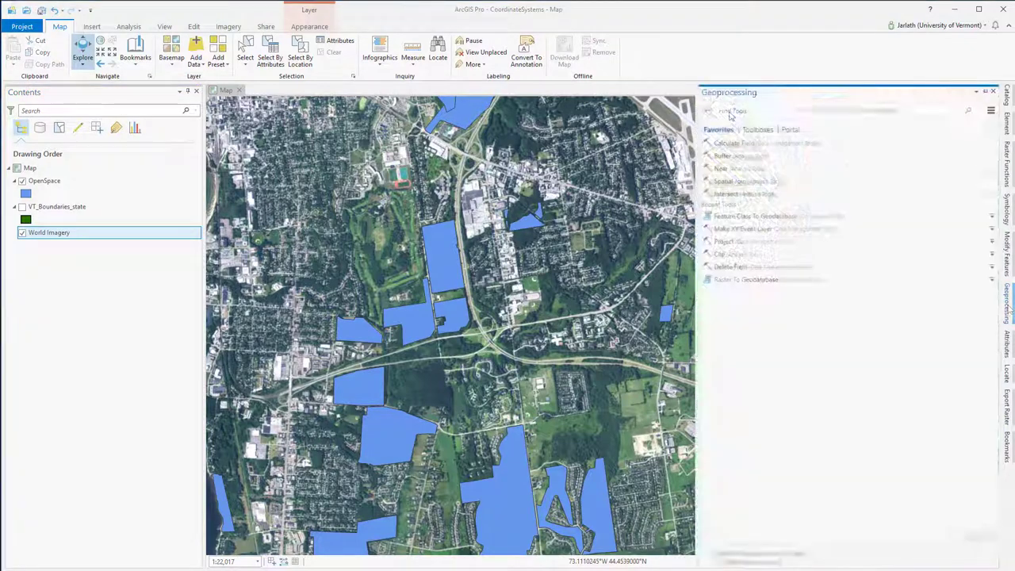
{"action": "type", "text": "define"}
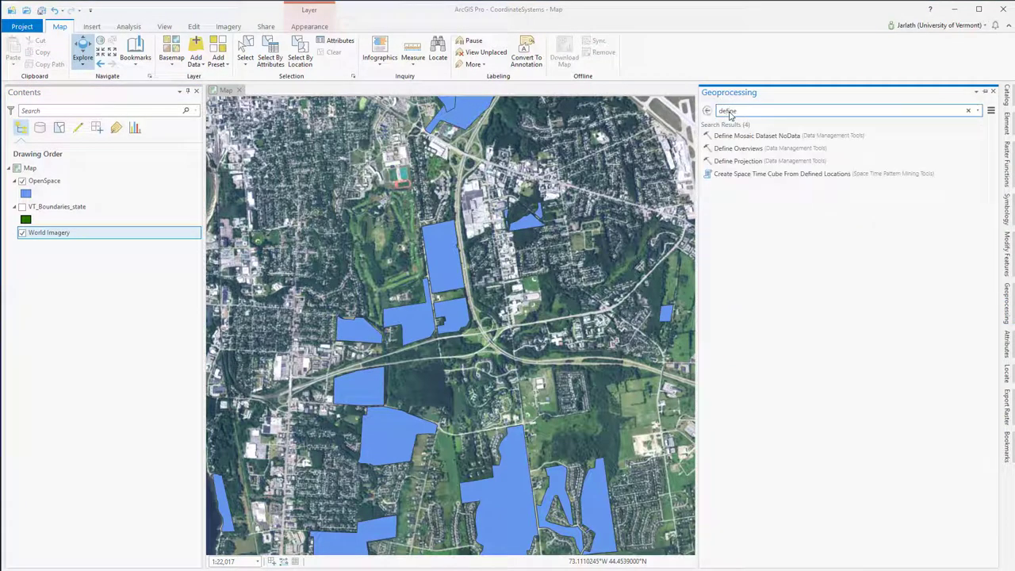
{"action": "left_click", "coordinate": [739, 162]}
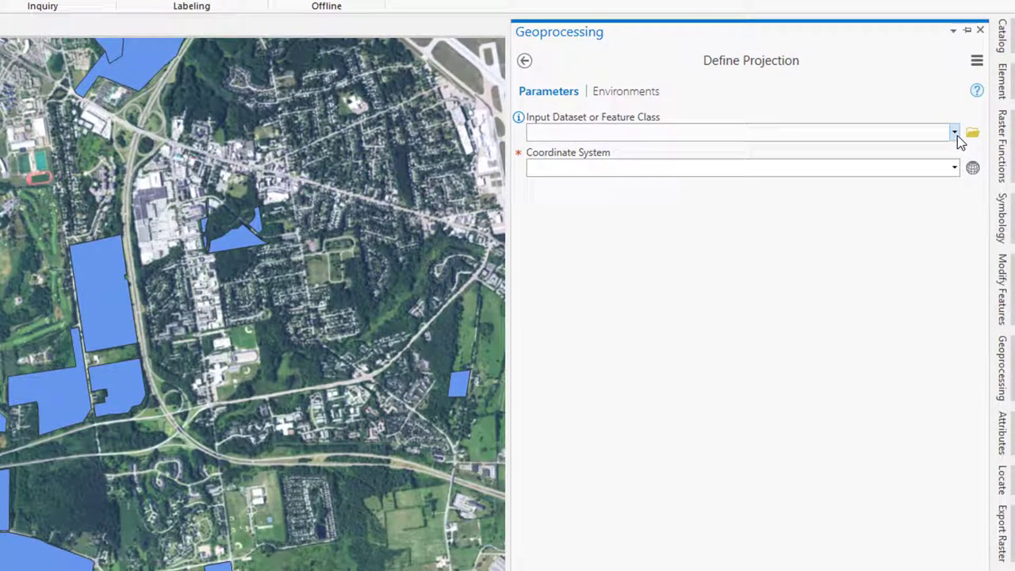
{"action": "left_click", "coordinate": [957, 135]}
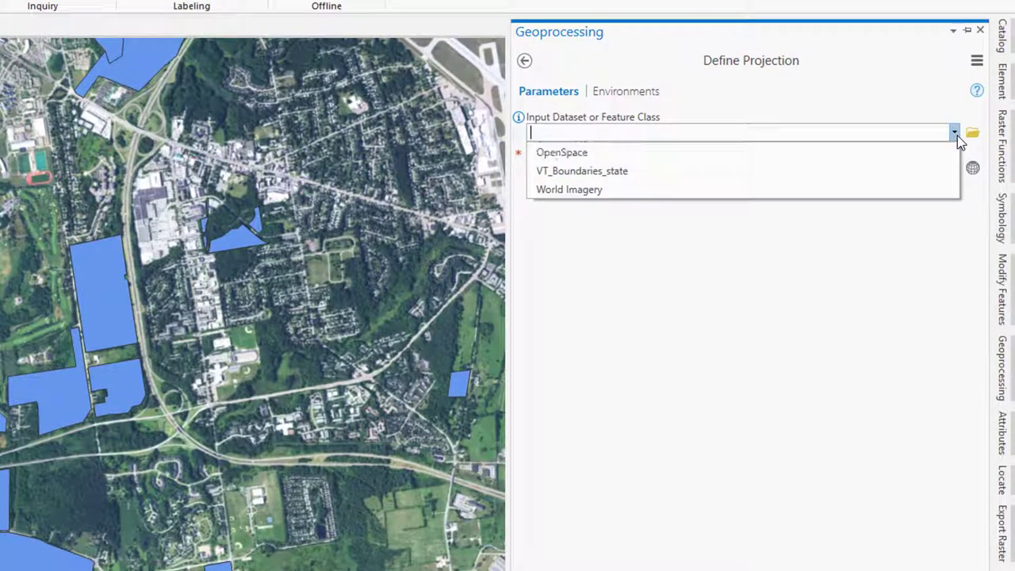
{"action": "left_click", "coordinate": [920, 151]}
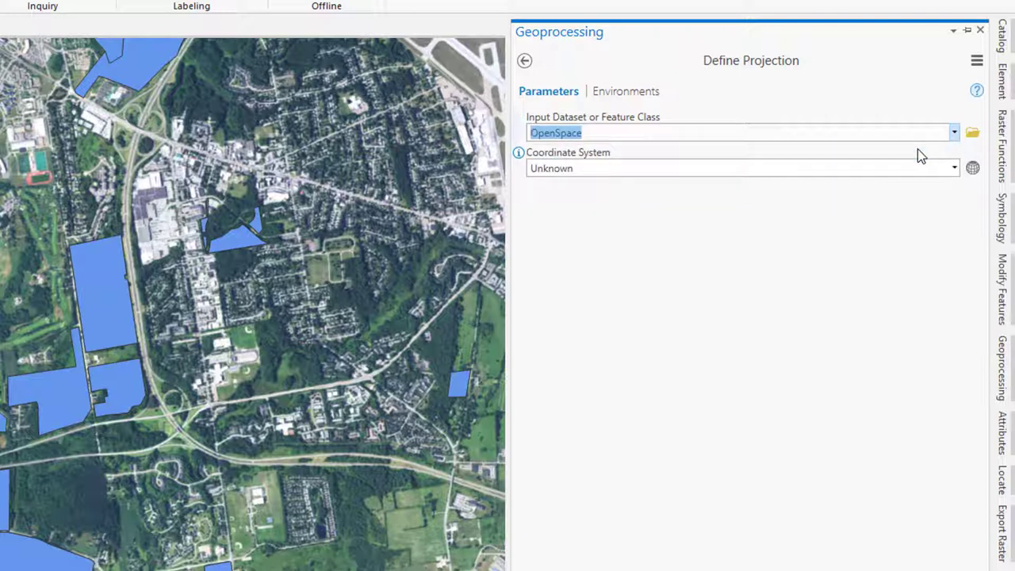
{"action": "left_click", "coordinate": [954, 168]}
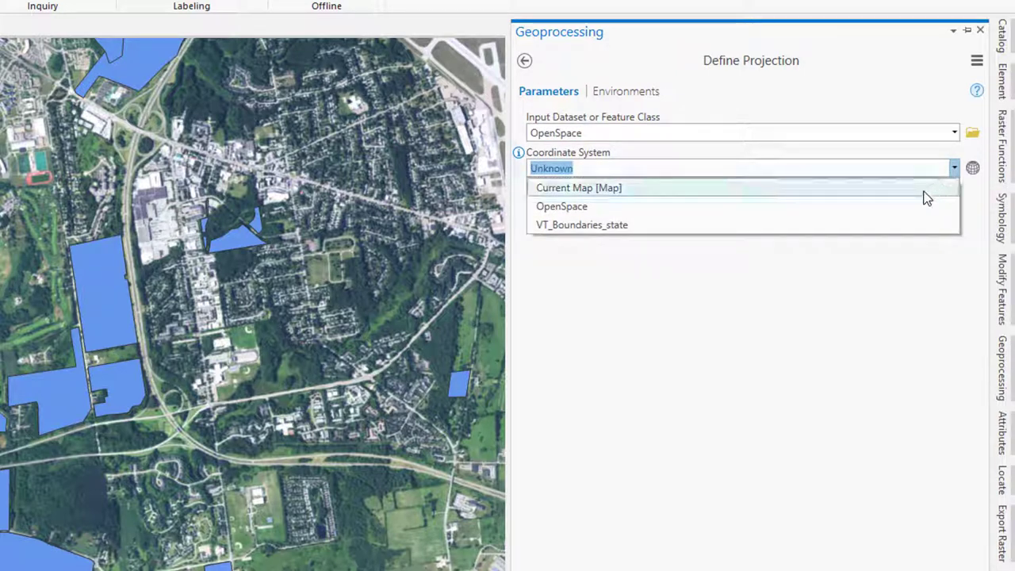
{"action": "left_click", "coordinate": [925, 187]}
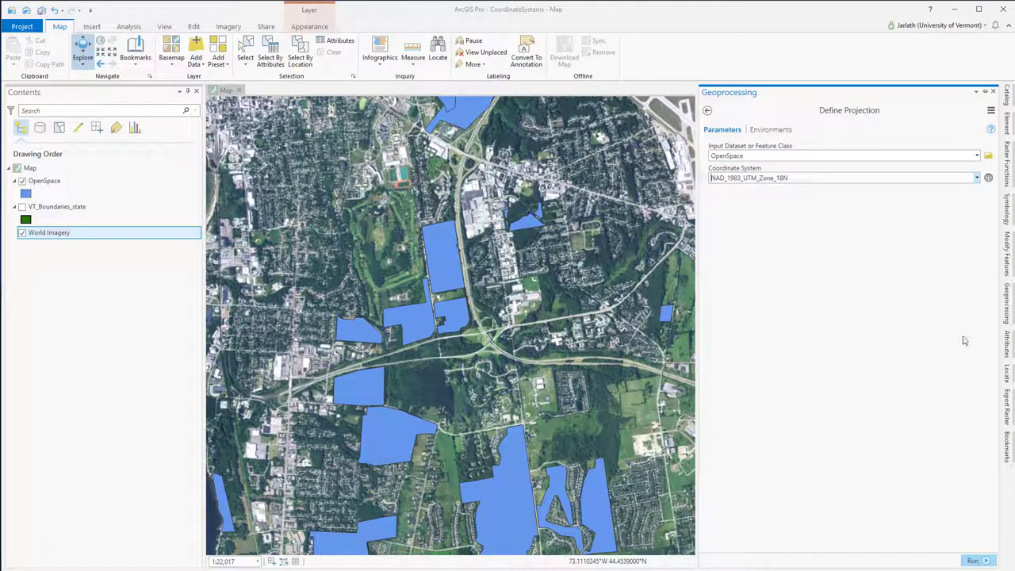
{"action": "left_click", "coordinate": [982, 560]}
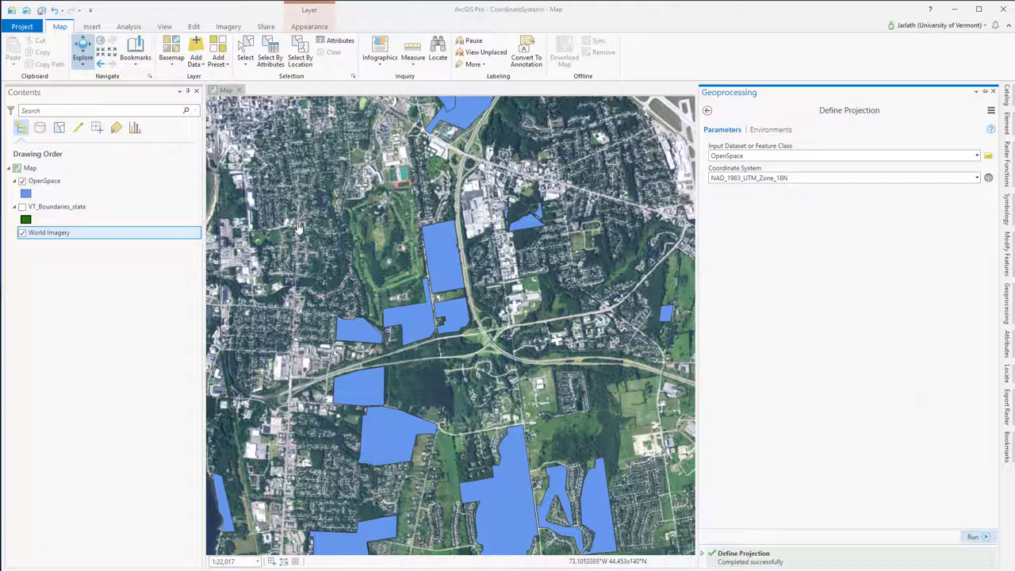
{"action": "right_click", "coordinate": [37, 170]}
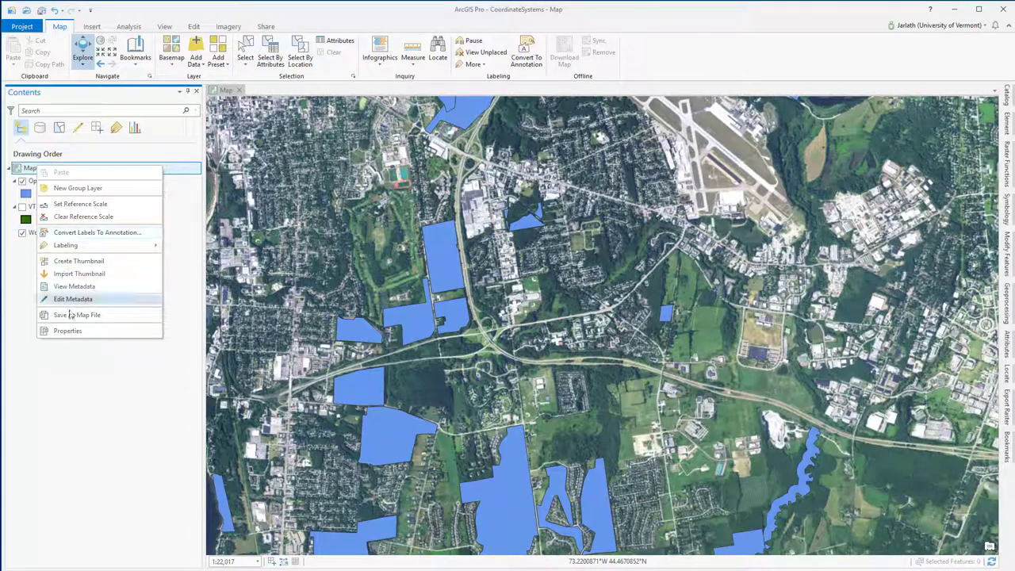
Set the map's coordinate system to NAD83 Vermont from the layers' systems in Map Properties.
{"action": "left_click", "coordinate": [68, 331]}
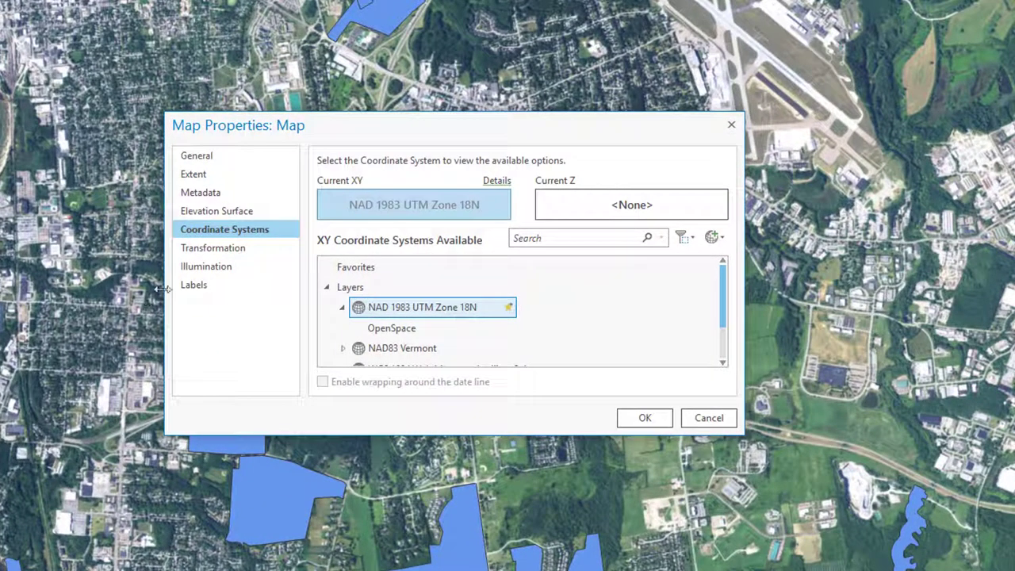
{"action": "left_click", "coordinate": [347, 355]}
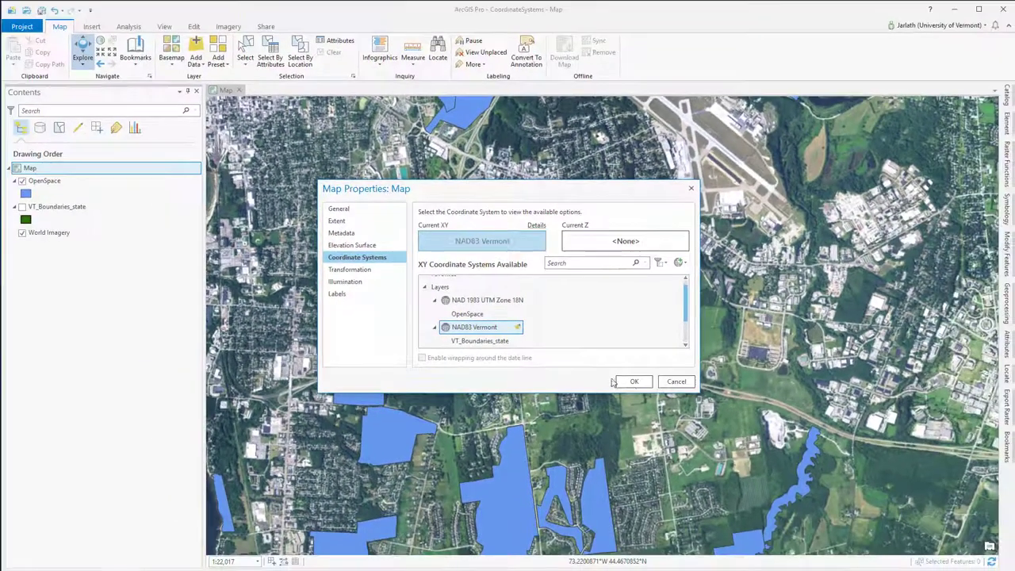
{"action": "left_click", "coordinate": [639, 400]}
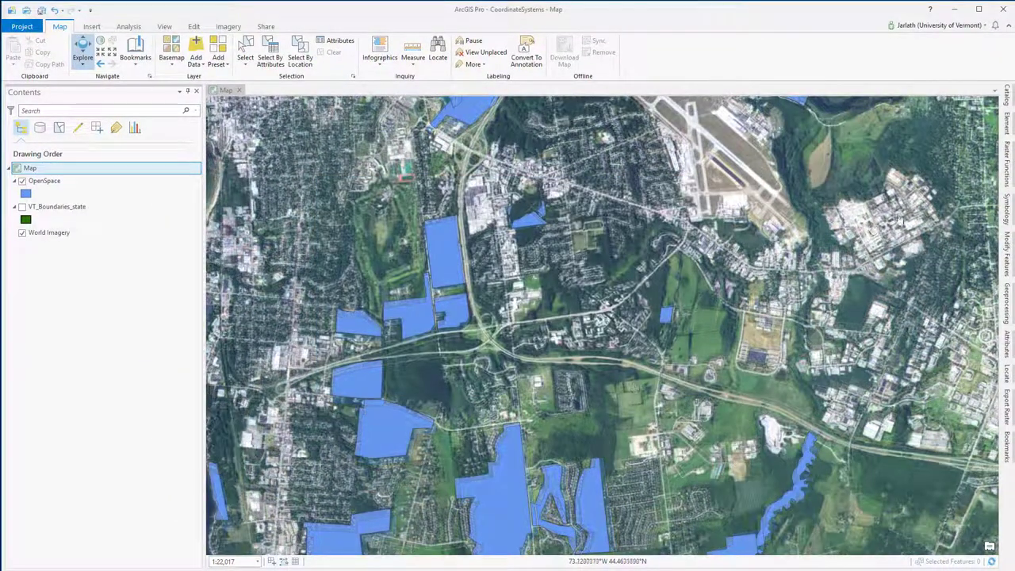
Open the Project geoprocessing tool and set OpenSpace as the input layer.
{"action": "left_click", "coordinate": [1007, 301]}
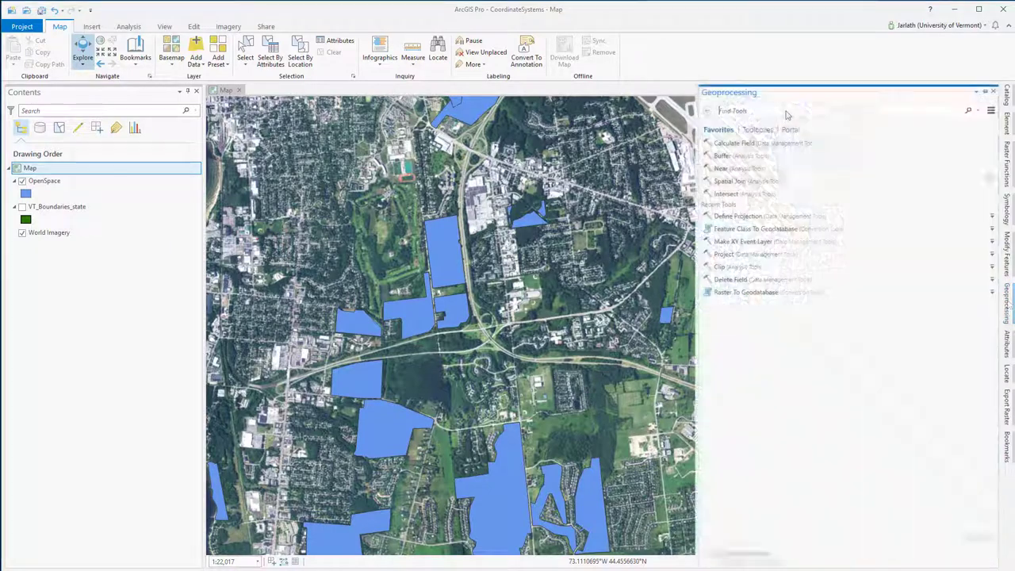
{"action": "left_click", "coordinate": [787, 111]}
{"action": "type", "text": "project"}
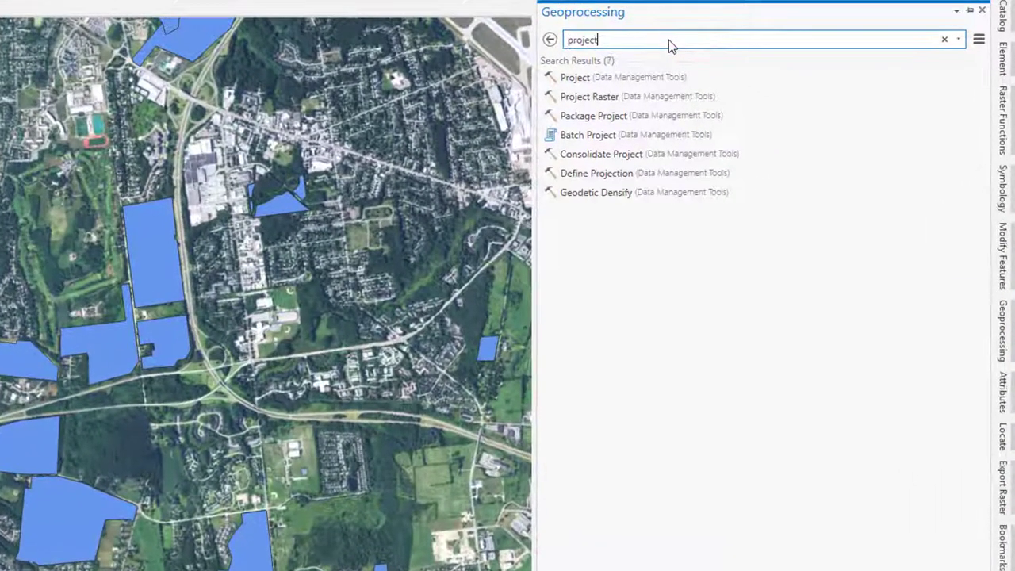
{"action": "left_click", "coordinate": [639, 78]}
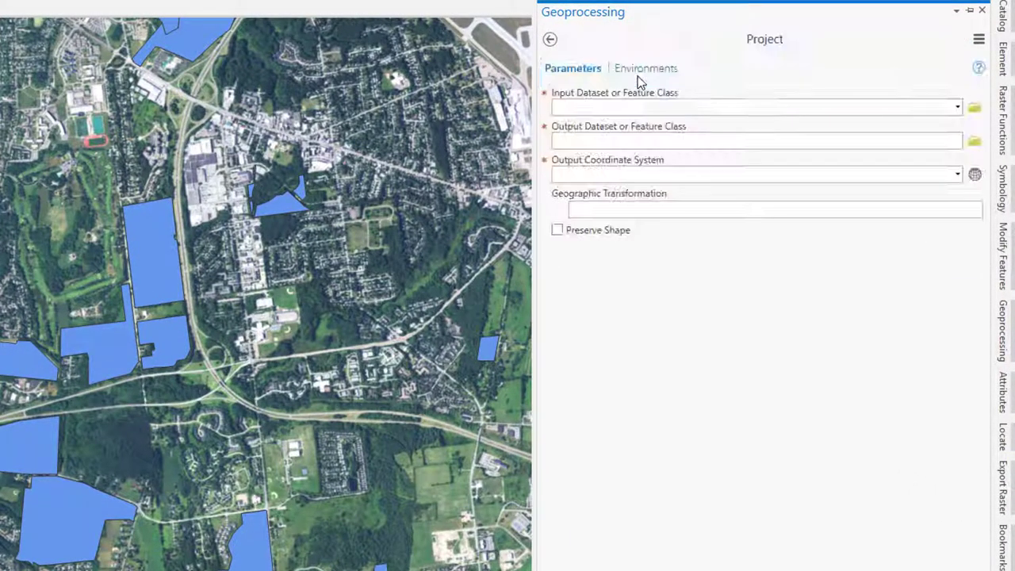
{"action": "left_click", "coordinate": [958, 108]}
{"action": "left_click", "coordinate": [843, 131]}
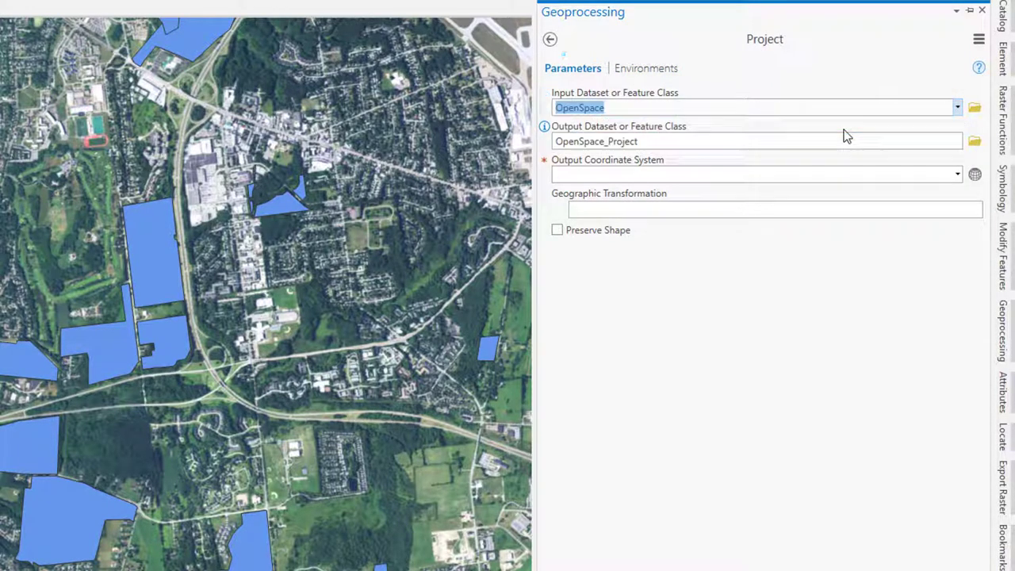
Name the output OpenSpace_VTsp, use VT_Boundaries_state's NAD83 Vermont system, and run Project.
{"action": "left_click", "coordinate": [670, 140]}
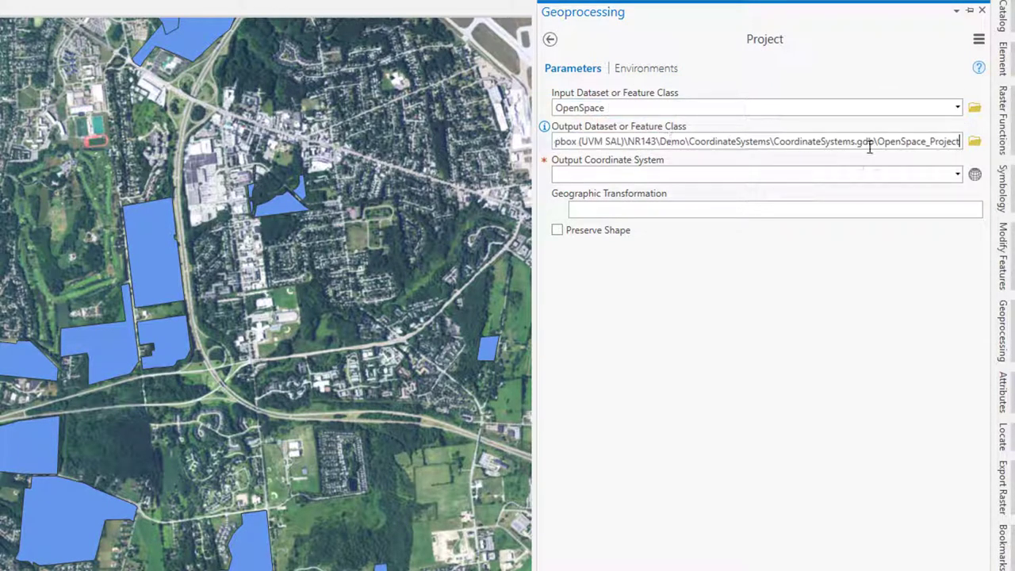
{"action": "left_click_drag", "start_coordinate": [926, 142], "coordinate": [971, 143]}
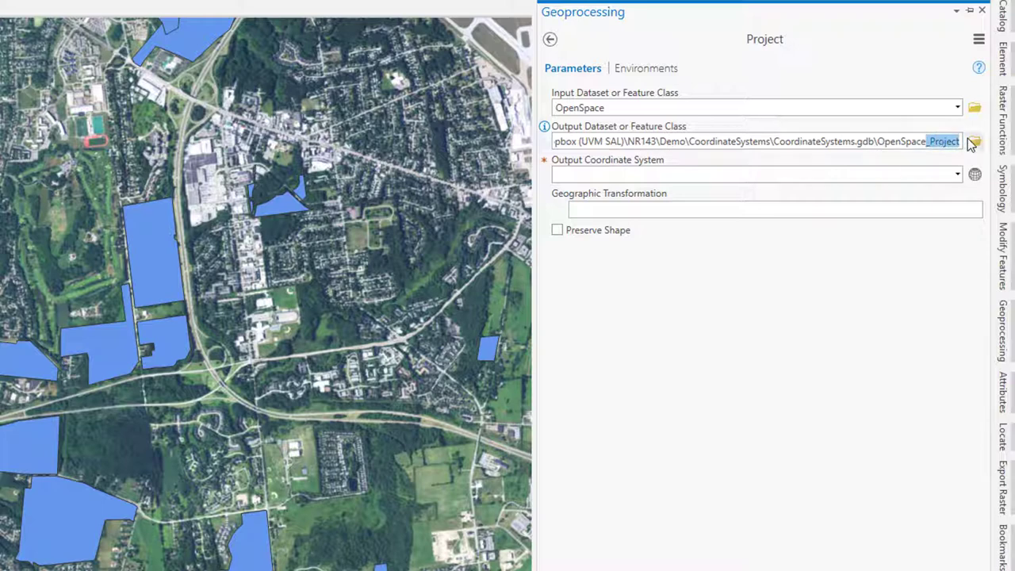
{"action": "type", "text": "_VTsp"}
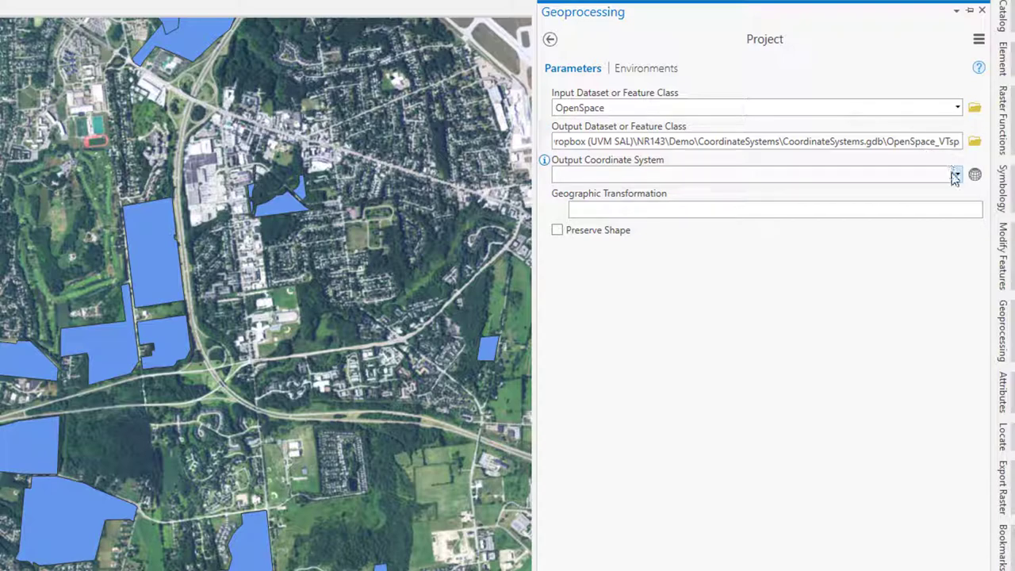
{"action": "left_click", "coordinate": [957, 176]}
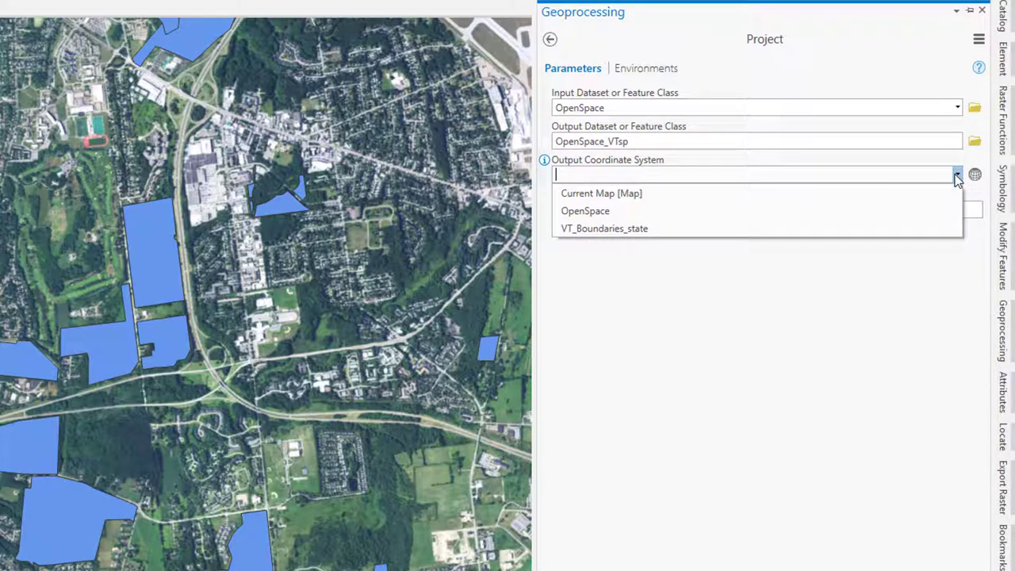
{"action": "left_click", "coordinate": [822, 229]}
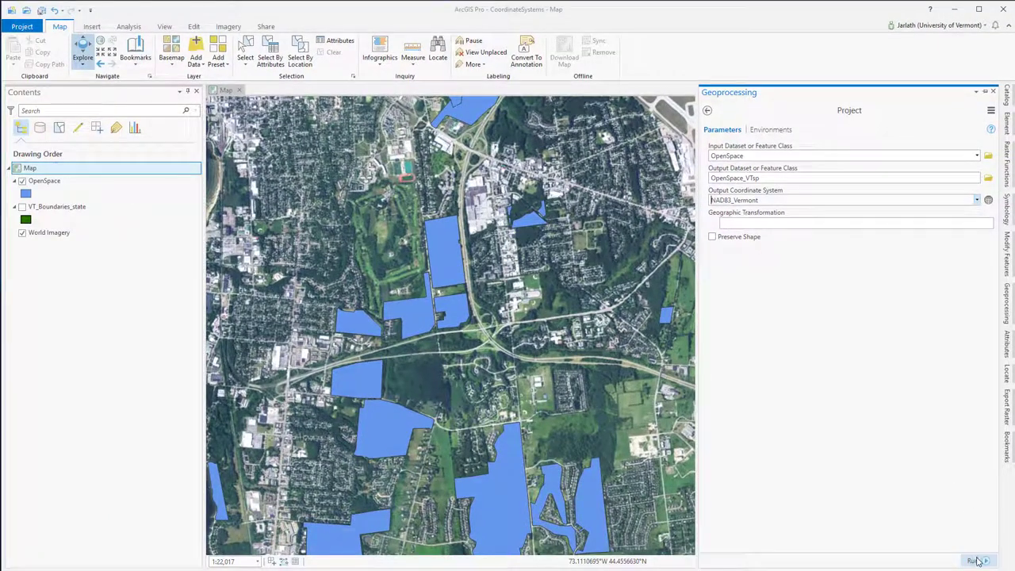
{"action": "left_click", "coordinate": [975, 560]}
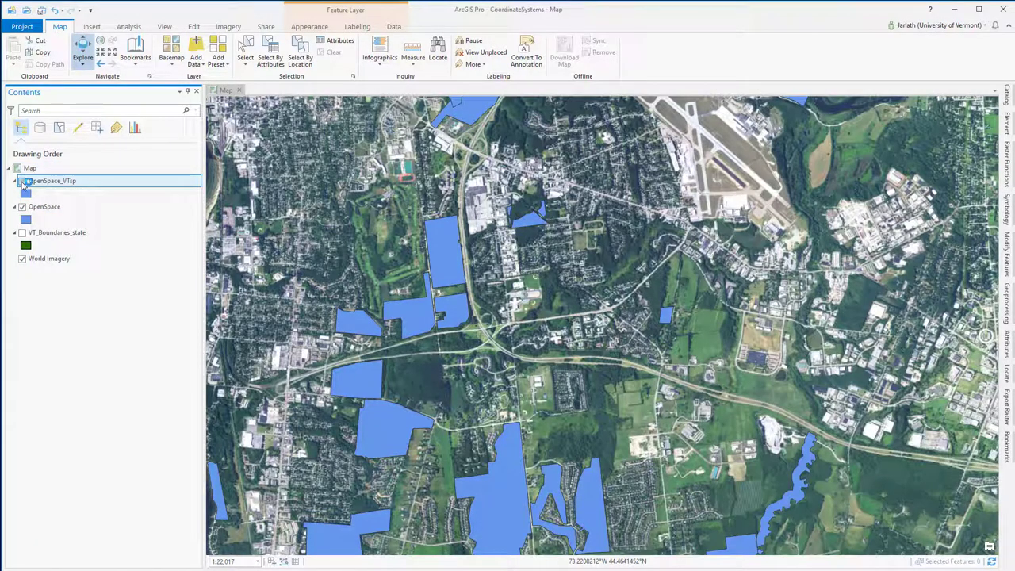
{"action": "left_click", "coordinate": [22, 181]}
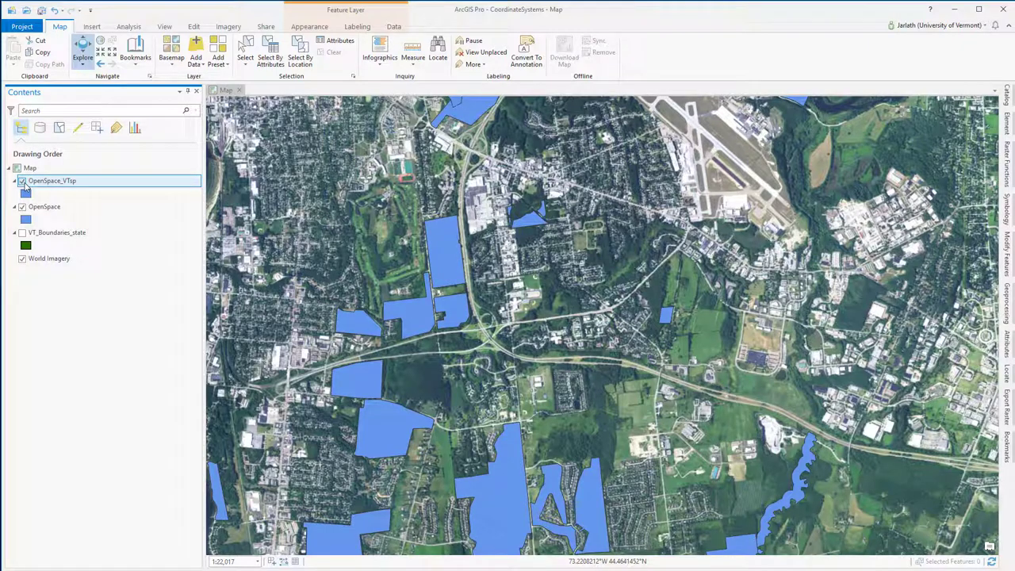
Inspect the original OpenSpace layer's spatial reference in its Layer Properties Source page.
{"action": "right_click", "coordinate": [34, 207]}
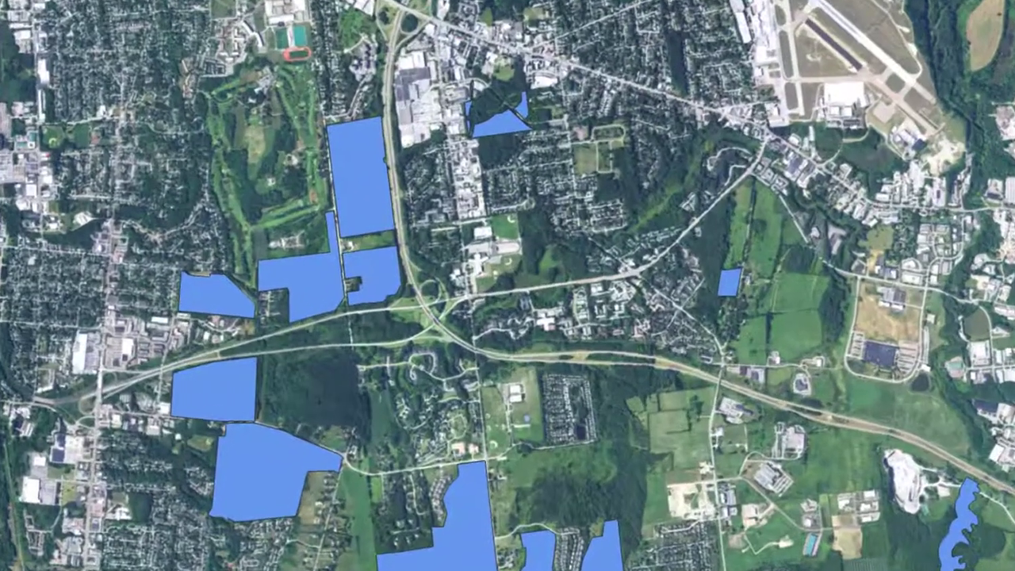
{"action": "left_click", "coordinate": [16, 378]}
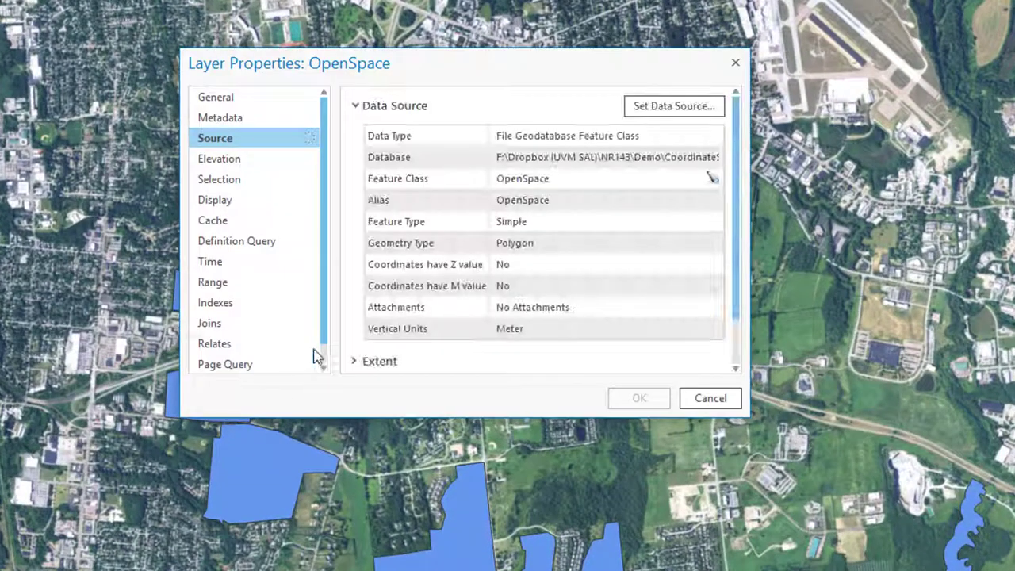
{"action": "left_click", "coordinate": [357, 106]}
{"action": "left_click", "coordinate": [355, 168]}
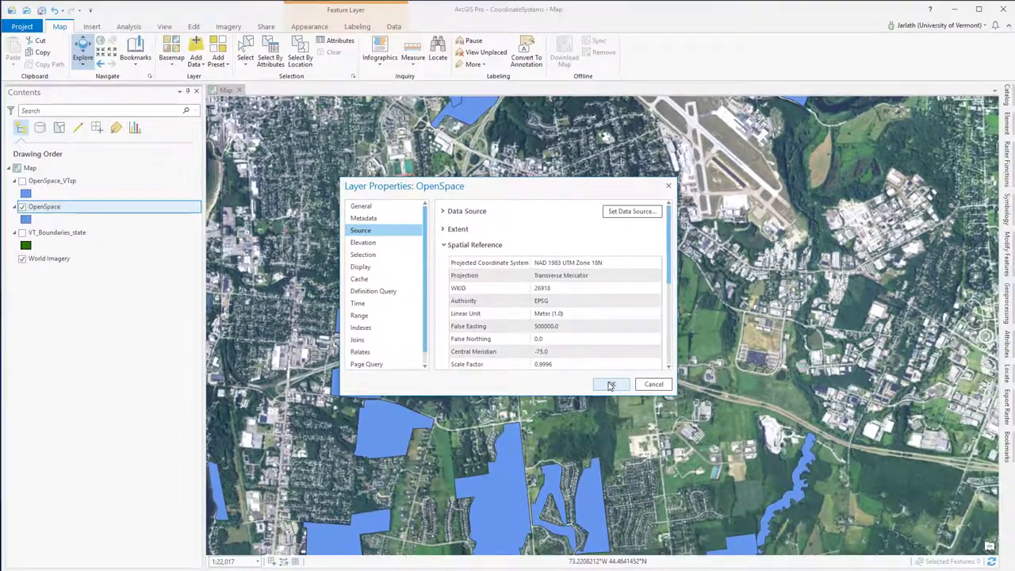
{"action": "left_click", "coordinate": [610, 385]}
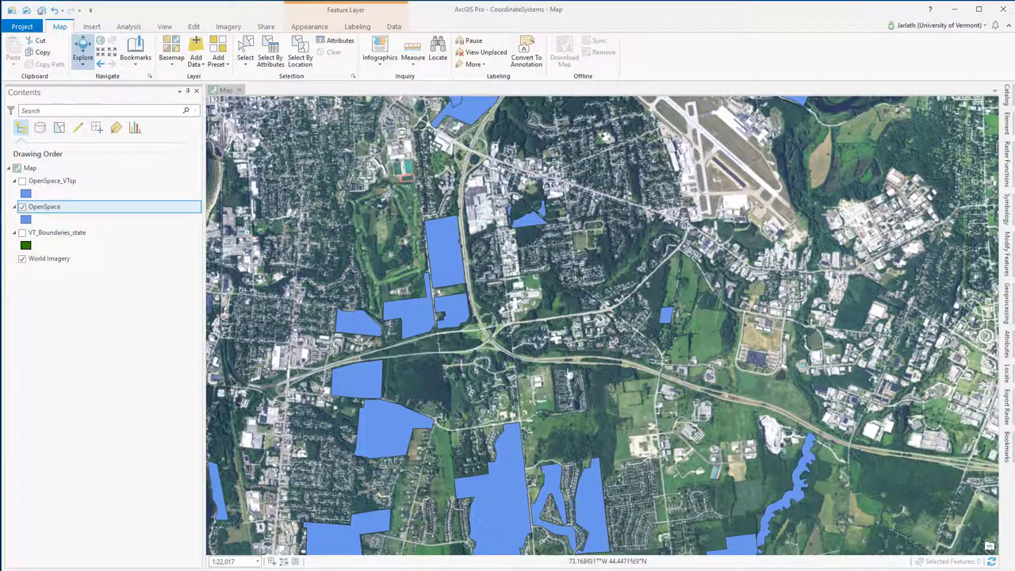
Show OpenSpace_VTsp instead of OpenSpace and view its NAD83 Vermont spatial reference.
{"action": "left_click", "coordinate": [22, 206]}
{"action": "left_click", "coordinate": [23, 181]}
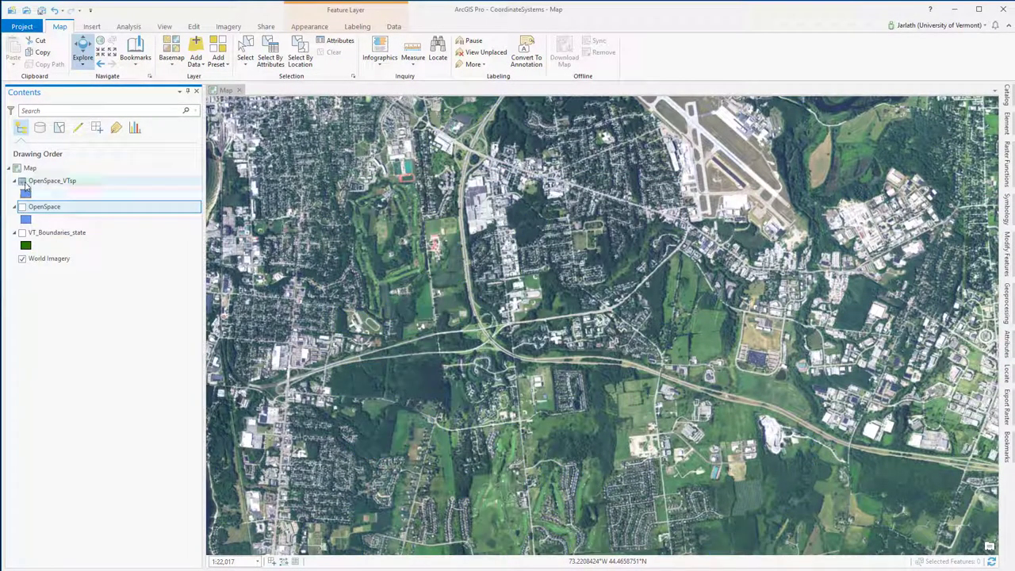
{"action": "right_click", "coordinate": [48, 182]}
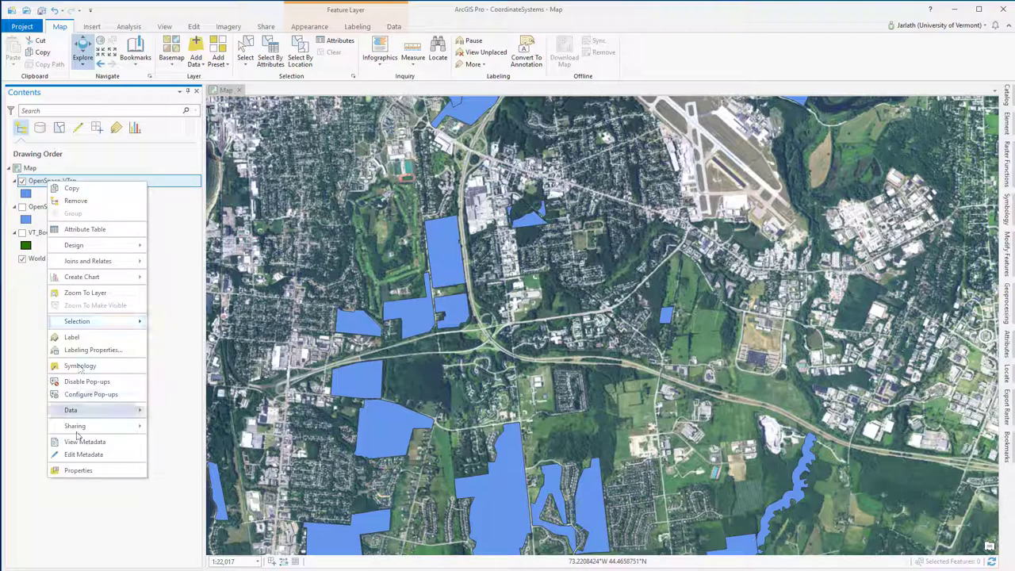
{"action": "left_click", "coordinate": [78, 471]}
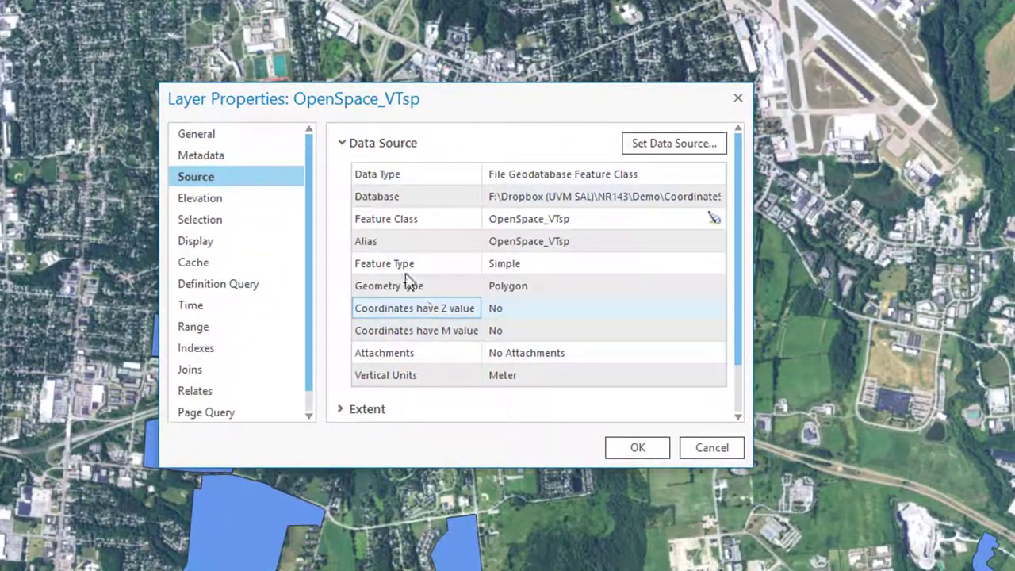
{"action": "left_click", "coordinate": [342, 143]}
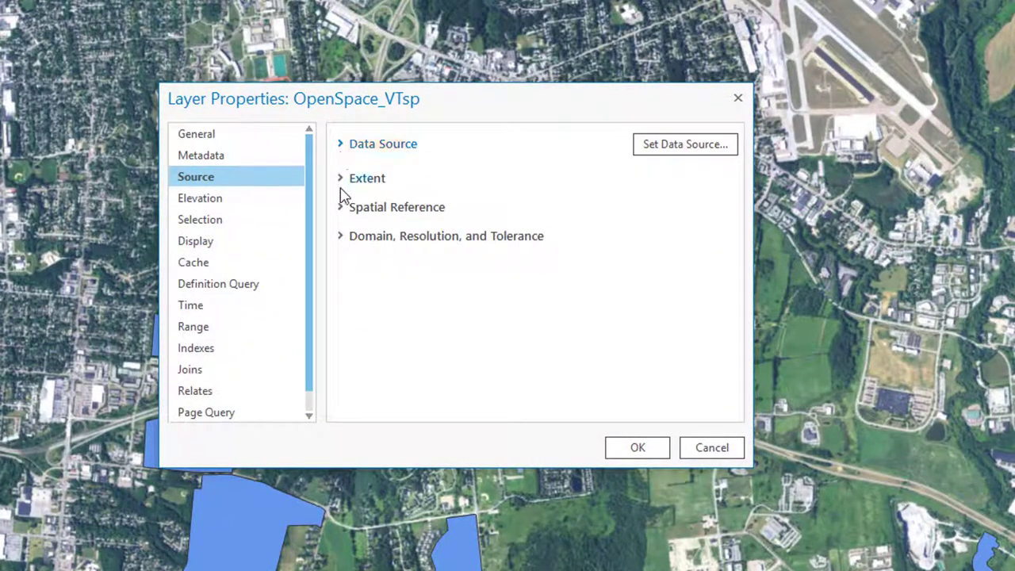
{"action": "left_click", "coordinate": [342, 208]}
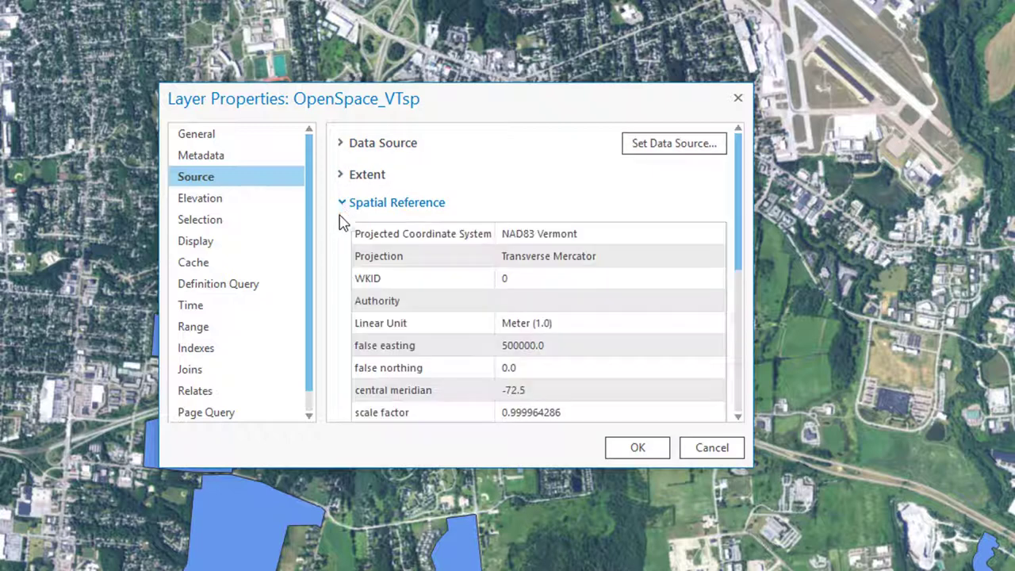